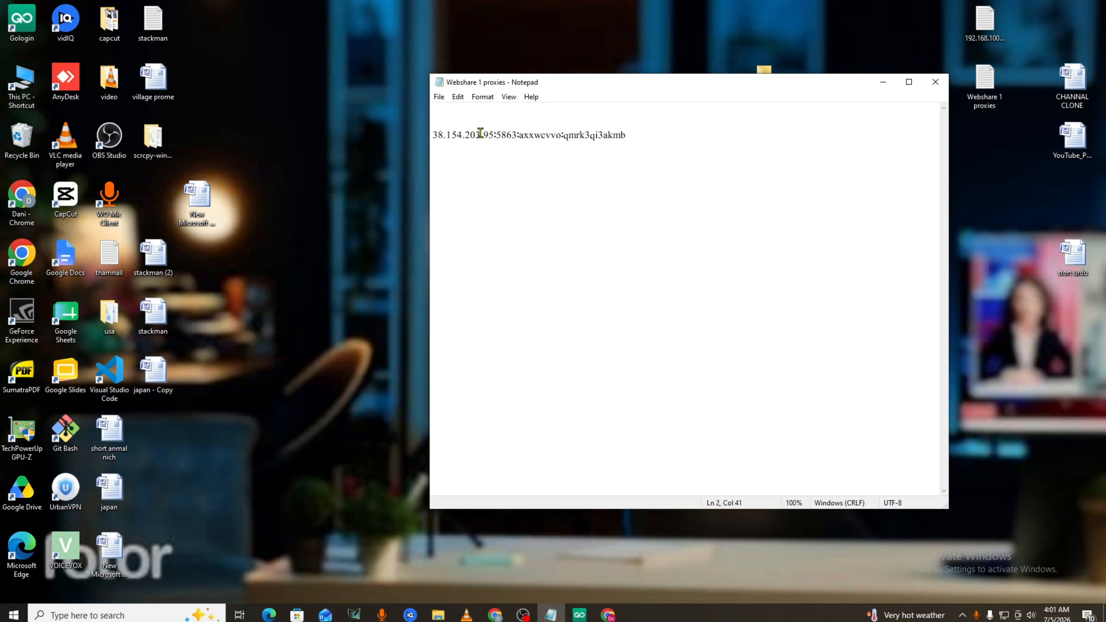
- Review the proxy's IP address, port, login and password in the Webshare 1 proxies text file
drag(480, 132, 428, 132)
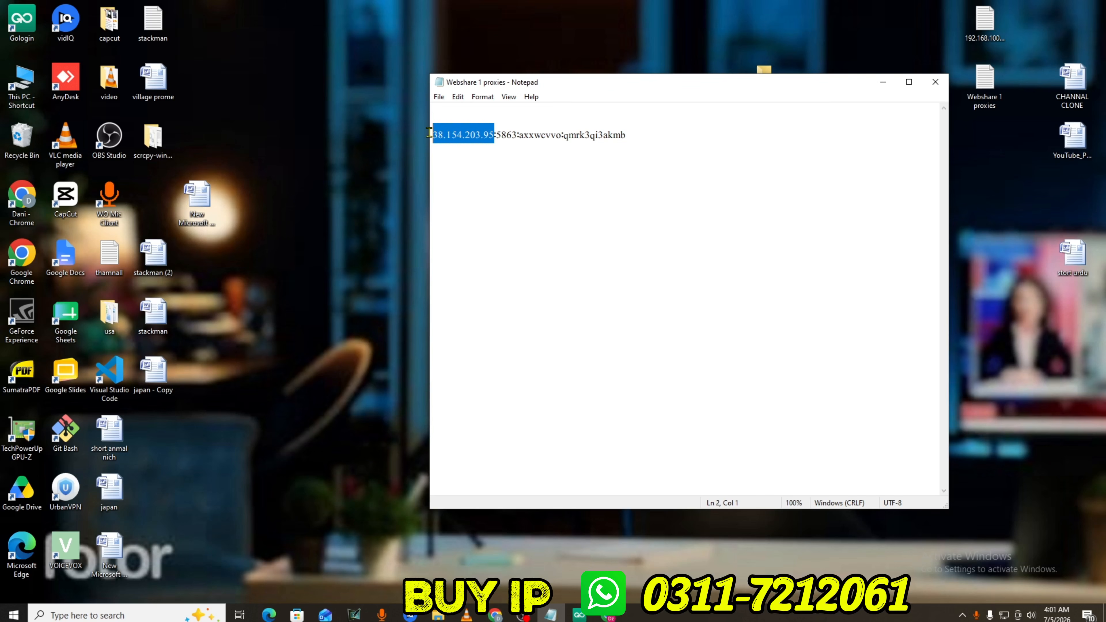
drag(517, 134, 629, 135)
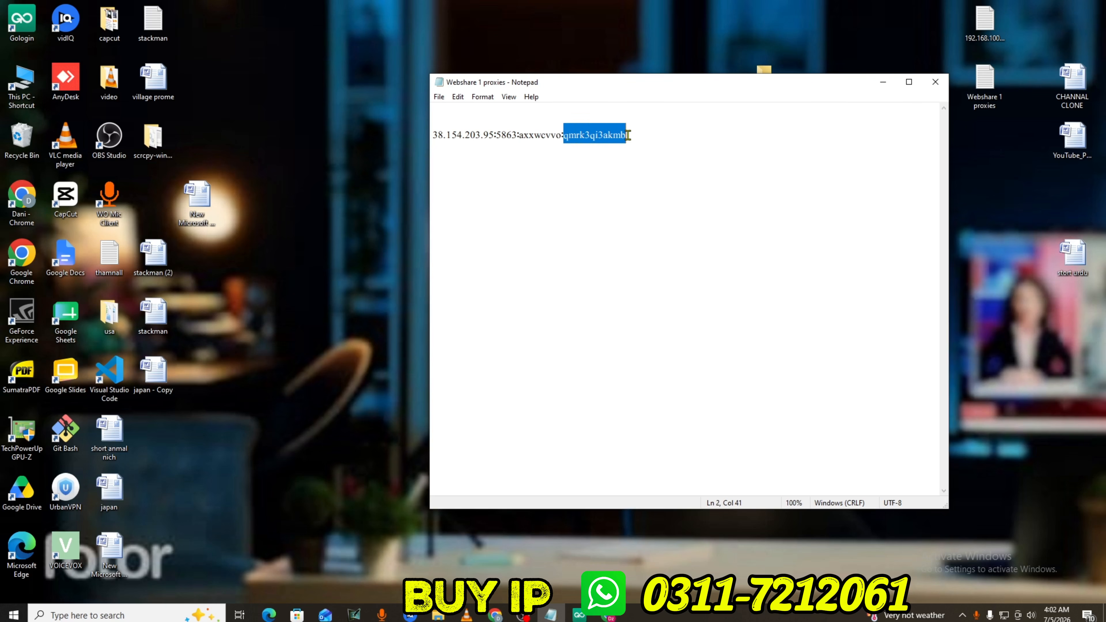
click(883, 81)
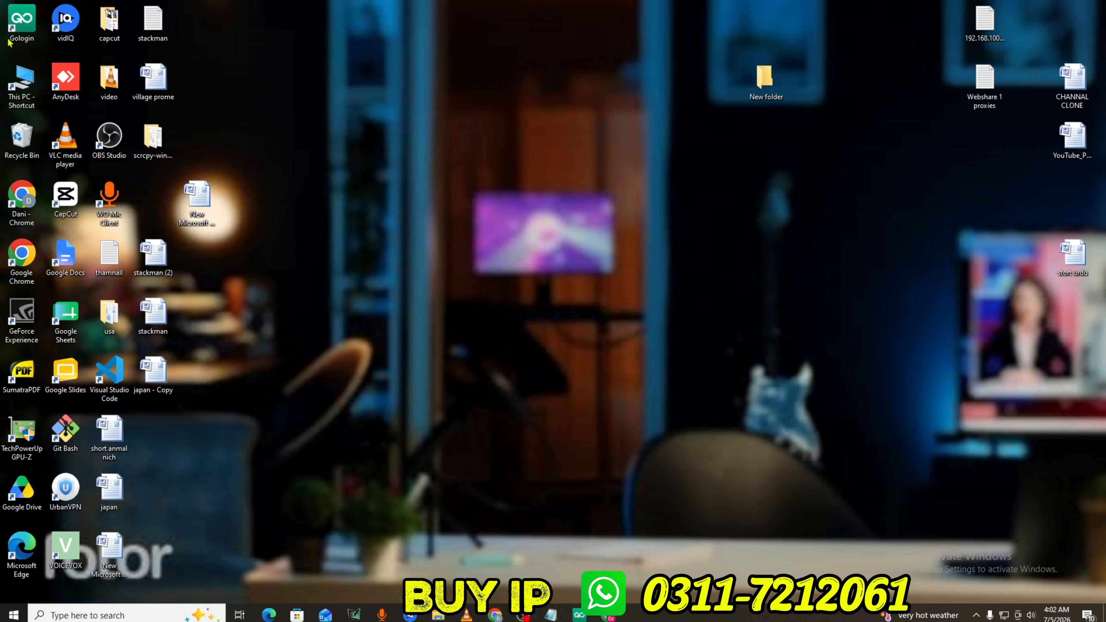
- Start downloading the Windows version of Gologin from its official download page in Chrome, and cancel the download
click(608, 615)
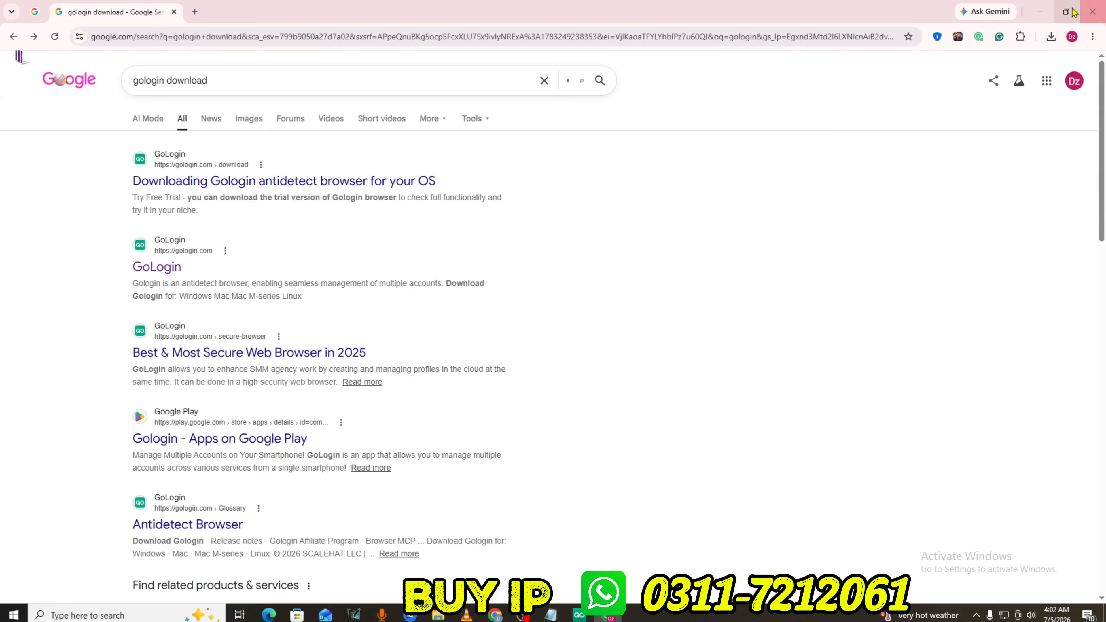
click(260, 183)
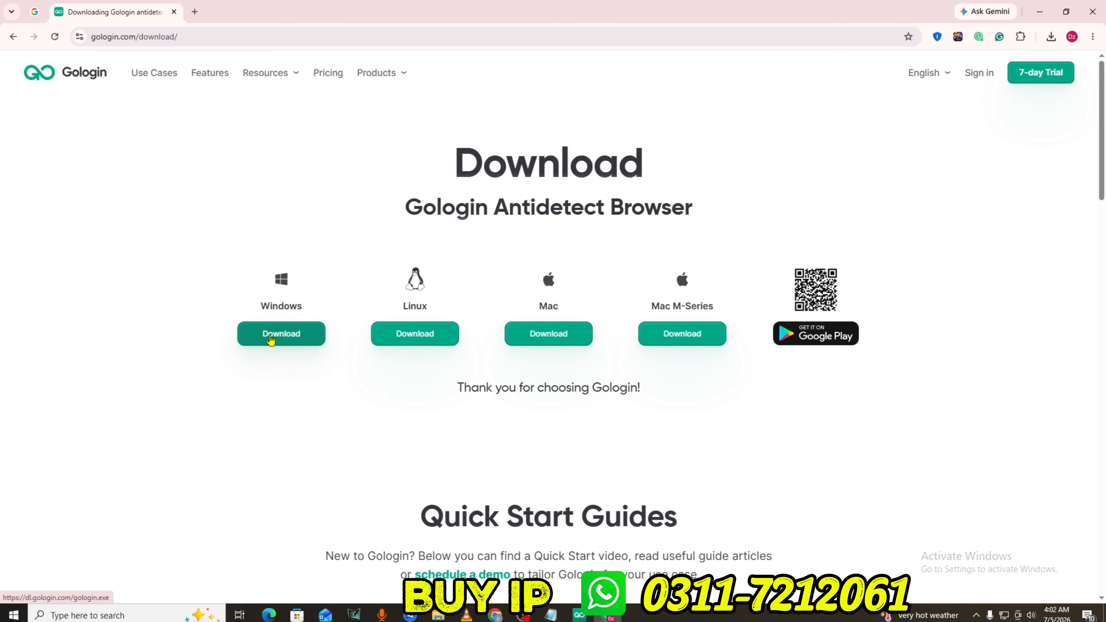
click(271, 340)
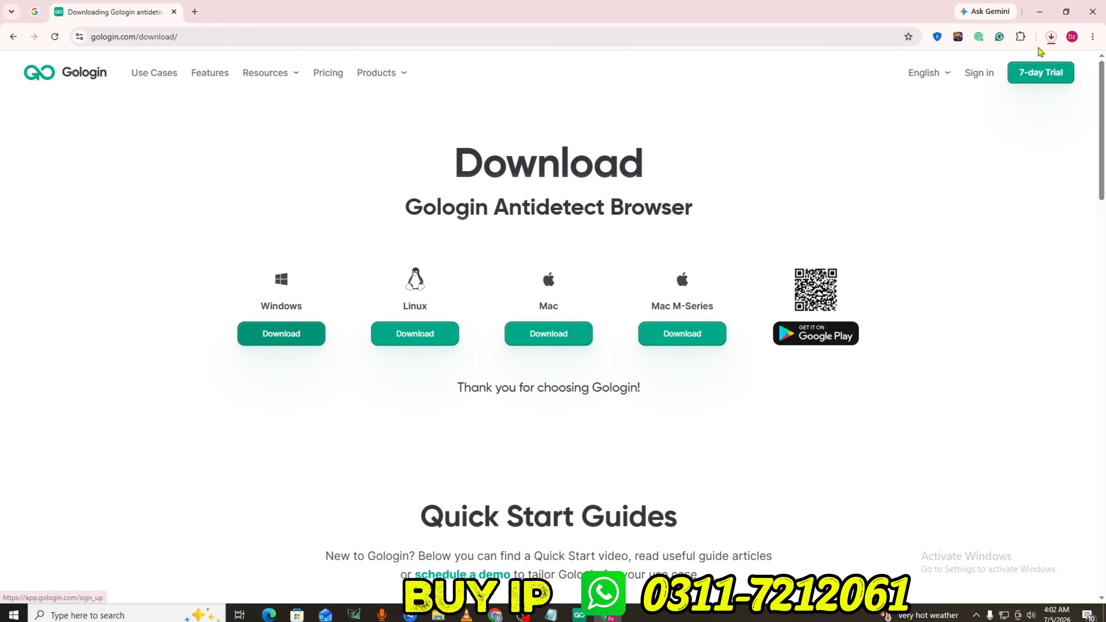
click(1051, 38)
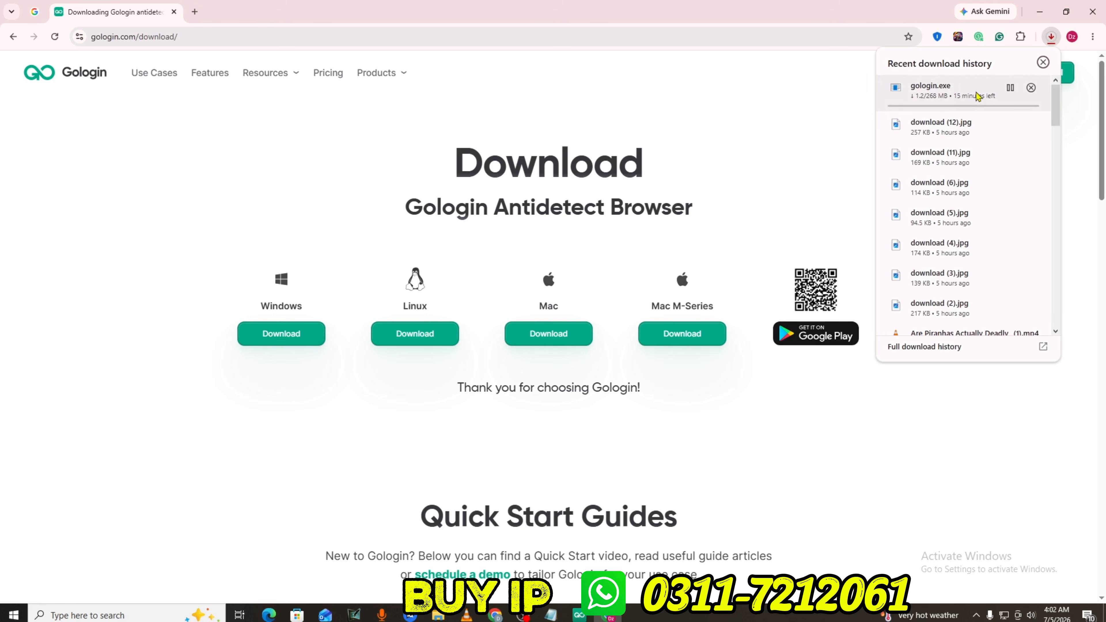
click(1030, 88)
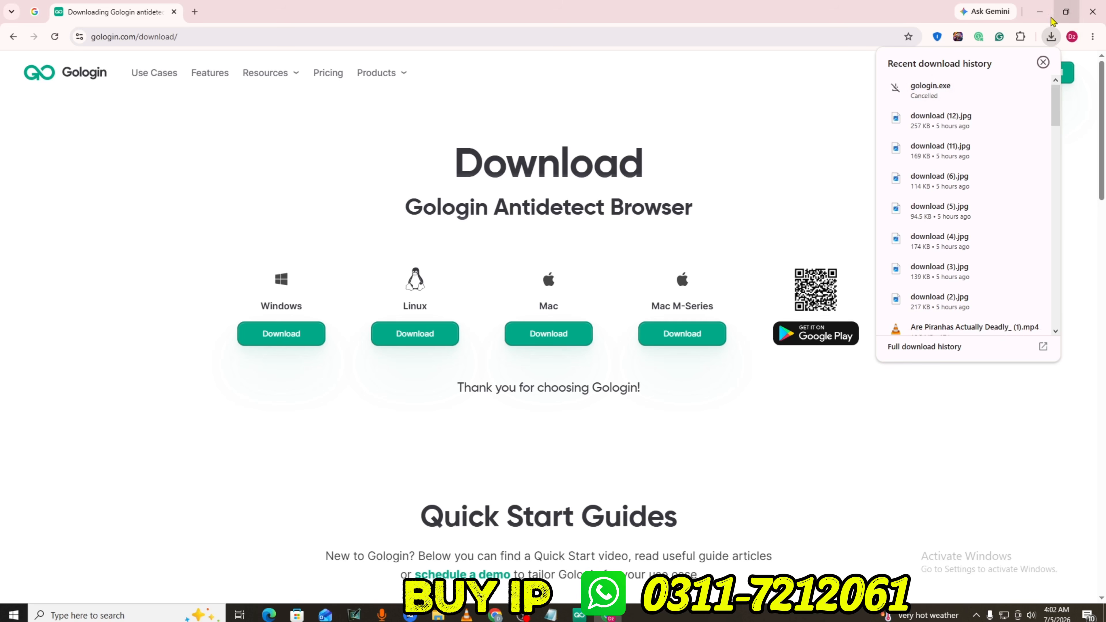
click(1041, 13)
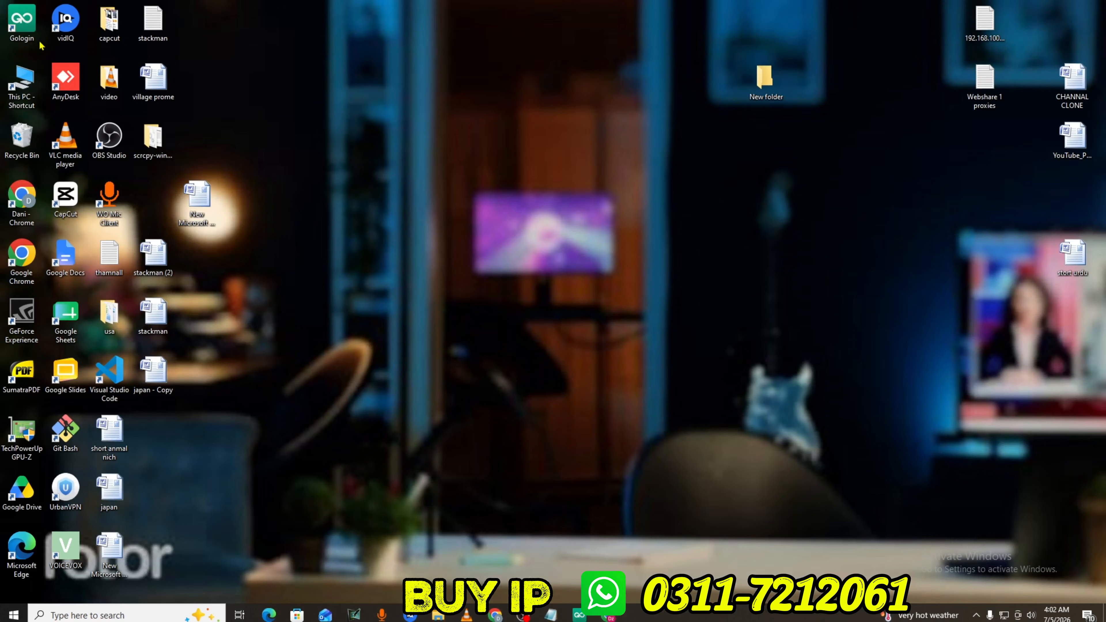
- Launch the Gologin desktop app and start a new browser profile named usa
double_click(24, 33)
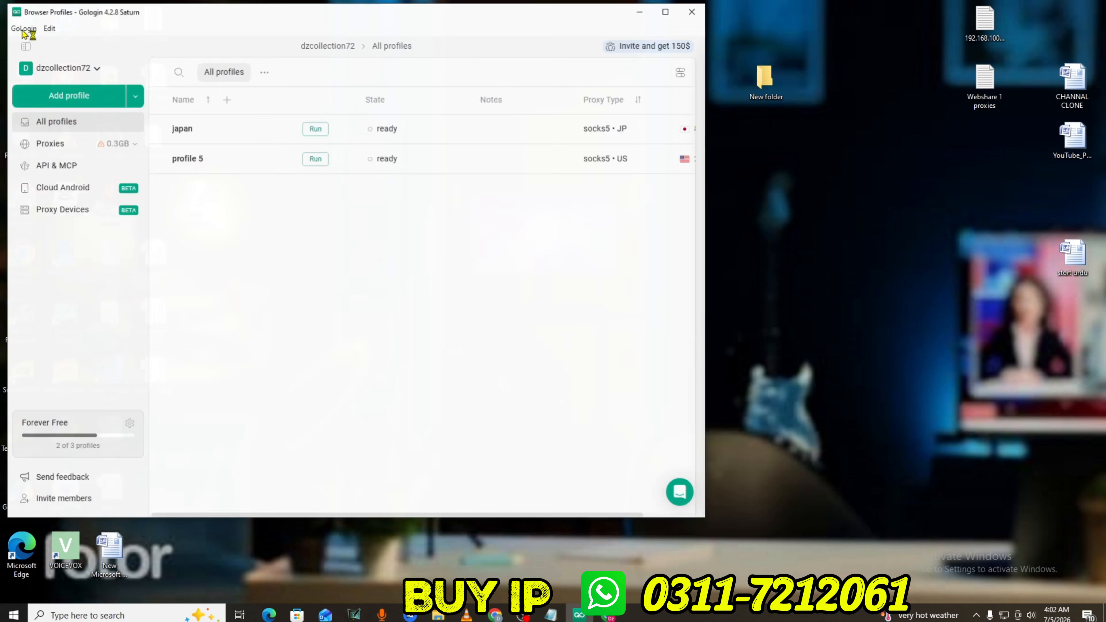
click(665, 9)
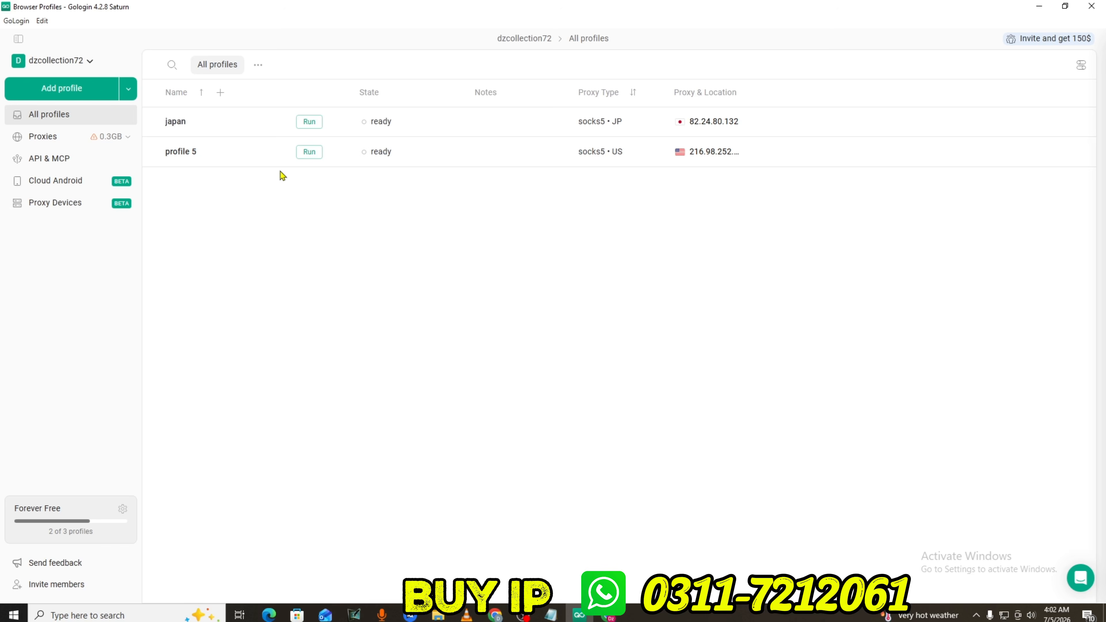
click(59, 90)
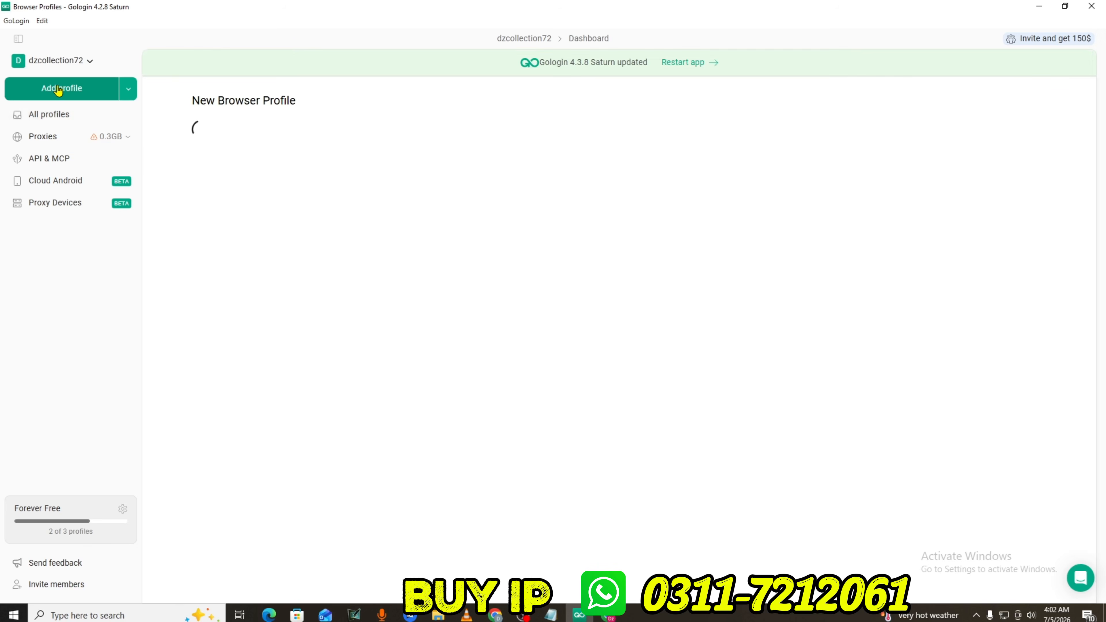
click(253, 151)
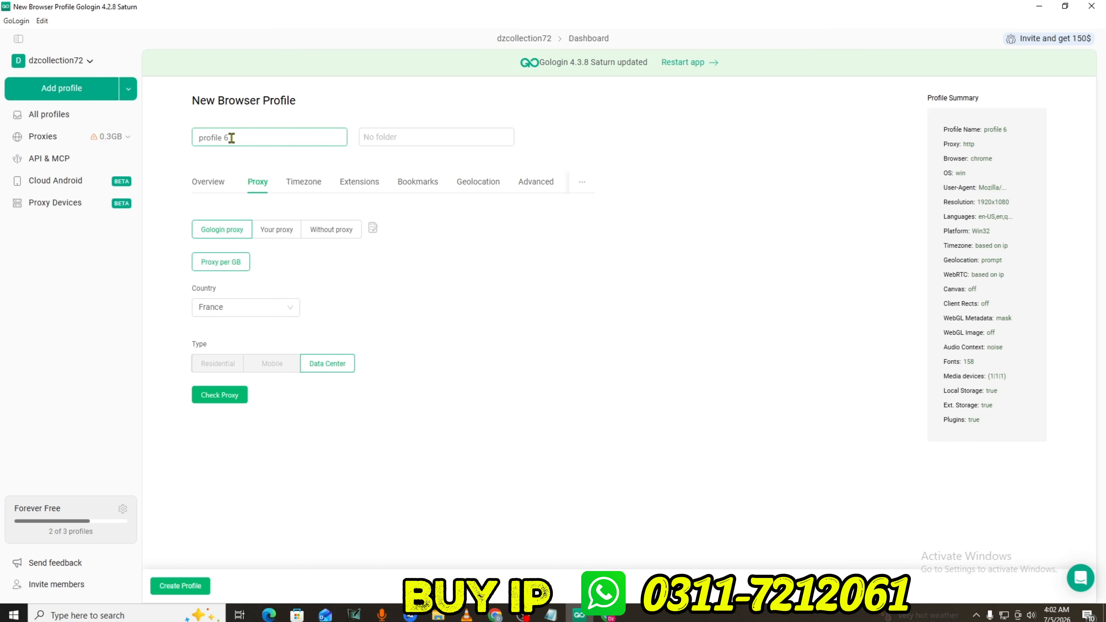
drag(232, 137, 196, 137)
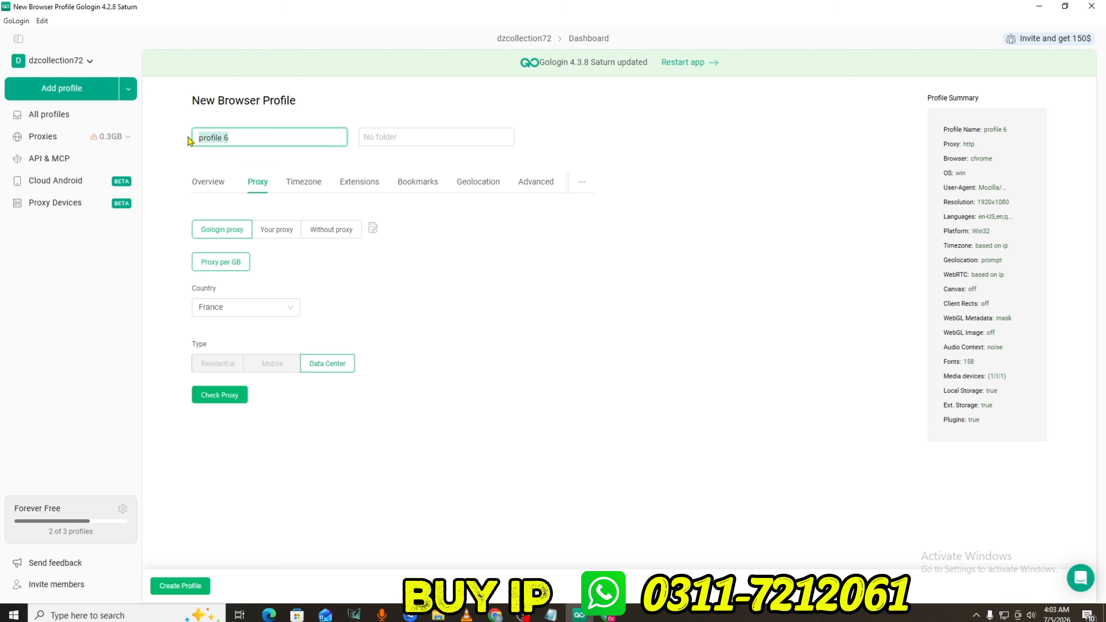
text(usa)
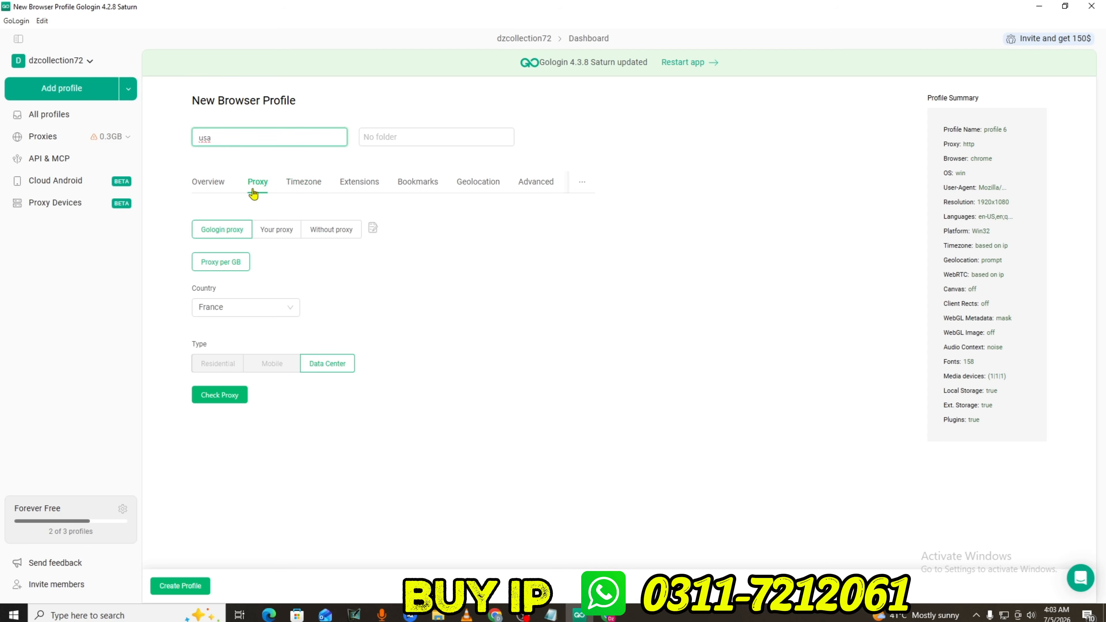
- Set the profile to use your own proxy and copy the IP address 38.154.203.95 into it from the proxy text file
click(270, 231)
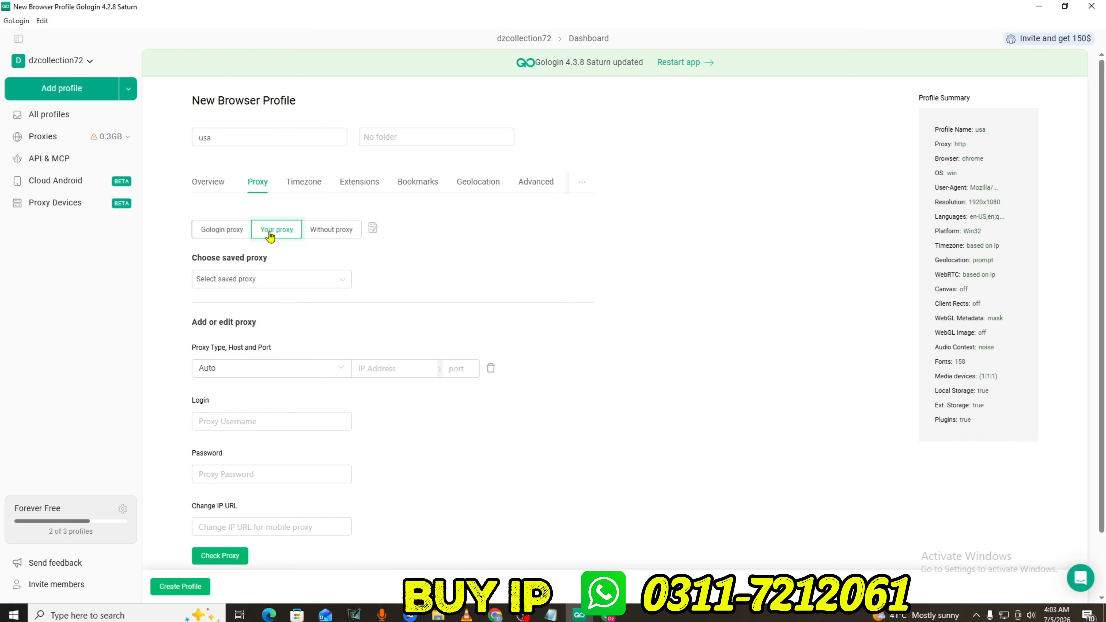
click(370, 370)
click(550, 614)
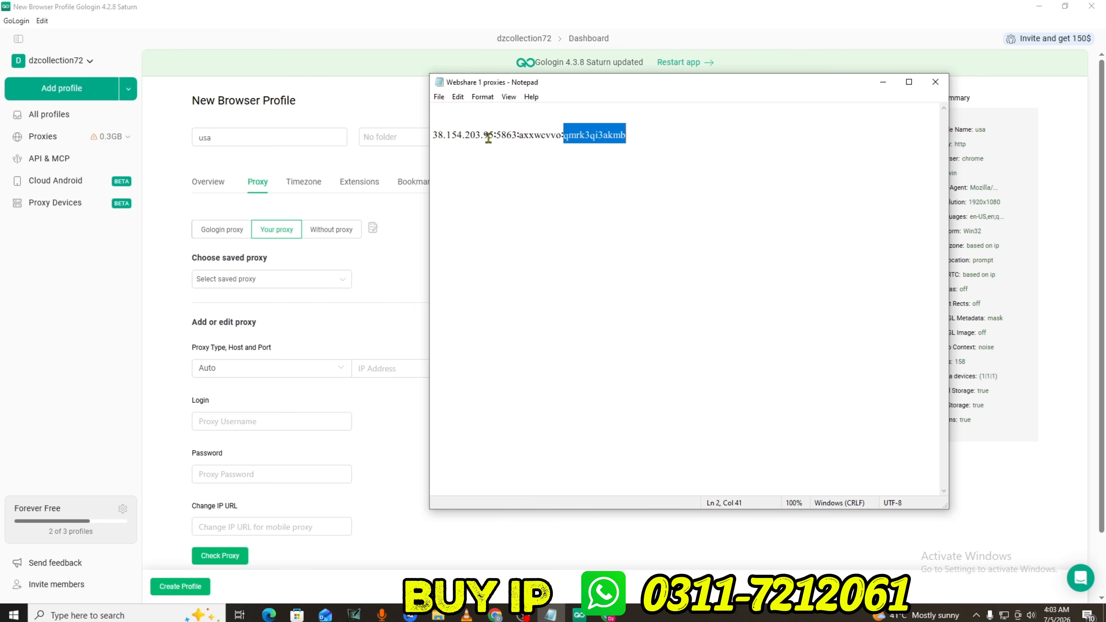
drag(494, 132, 427, 131)
key(ctrl+c)
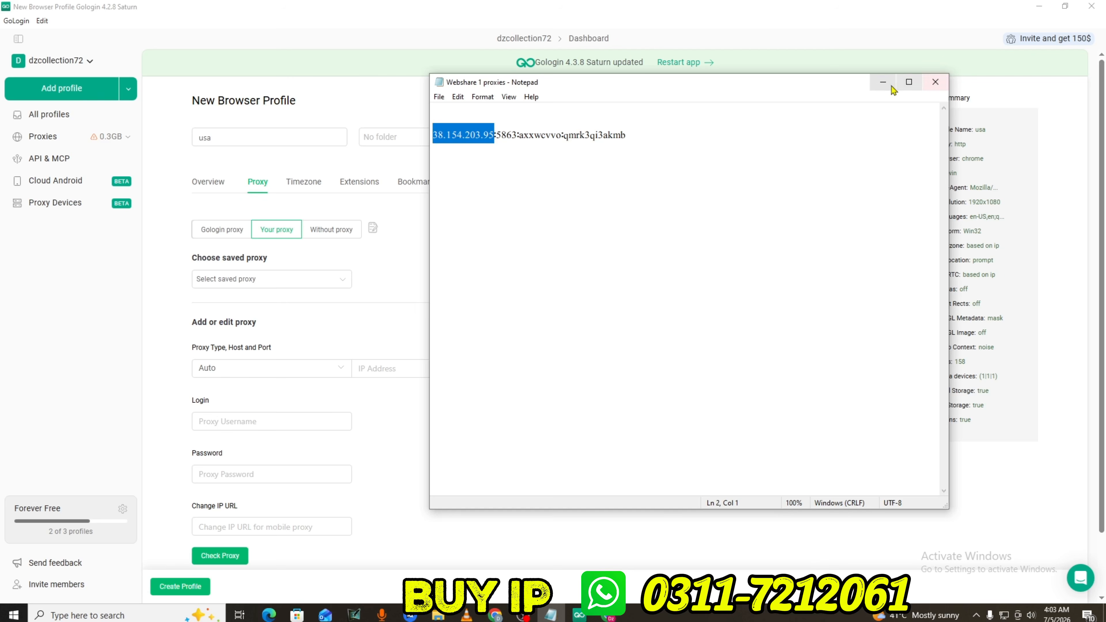
click(883, 82)
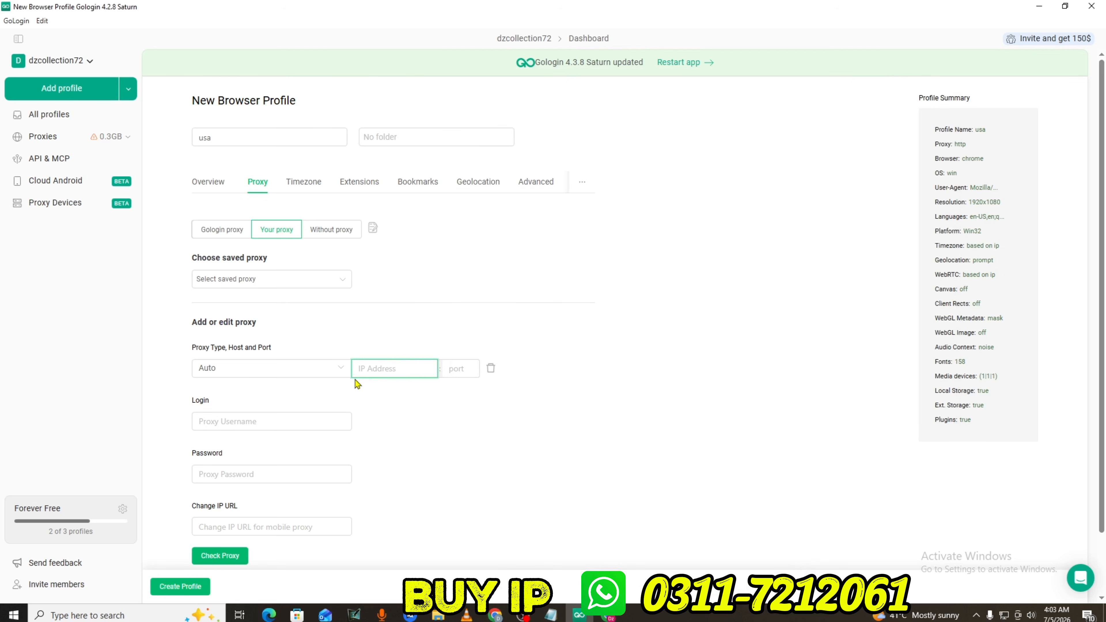
key(ctrl+v)
- Copy the port 5863 from the proxy text file into the profile's proxy settings
click(562, 607)
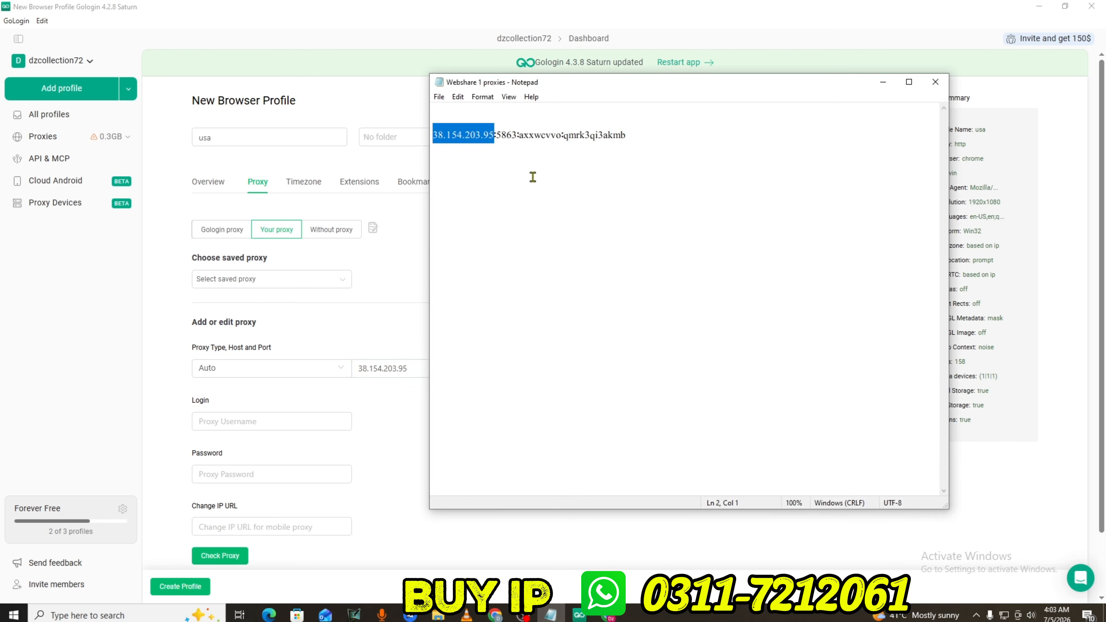
drag(496, 135, 517, 136)
key(ctrl+c)
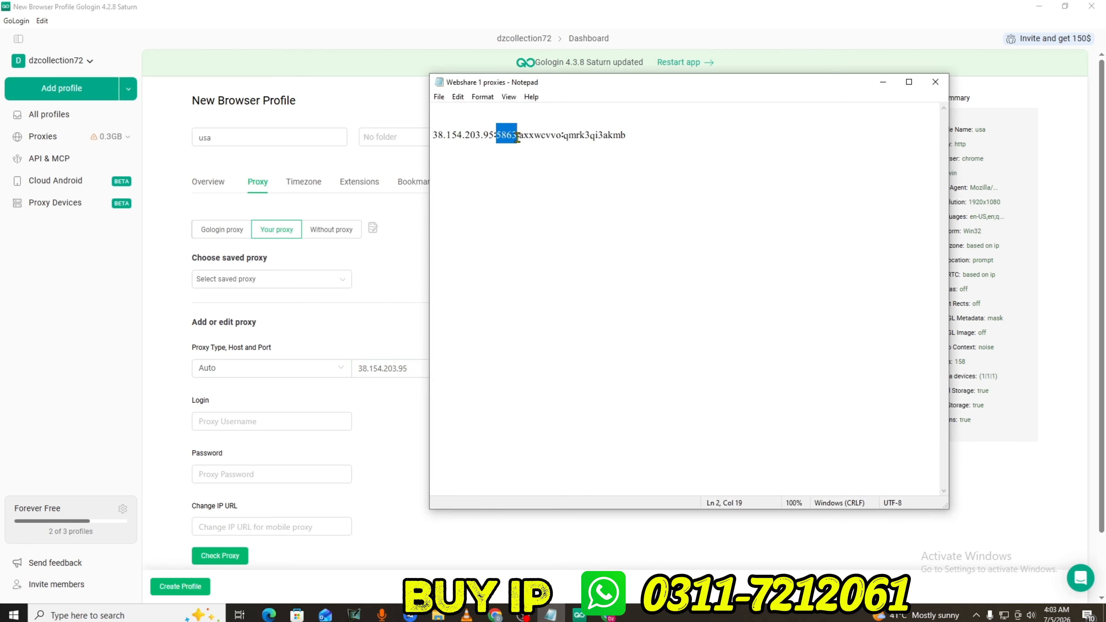
click(883, 82)
click(463, 369)
key(ctrl+v)
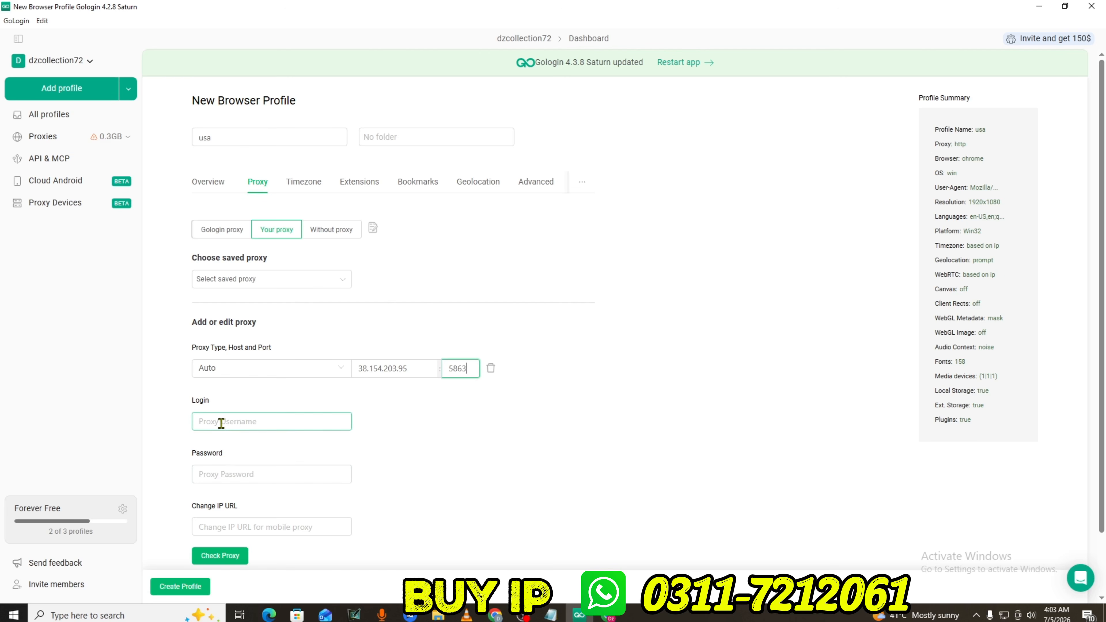
- Copy the proxy username from the text file into the profile's proxy login
click(552, 615)
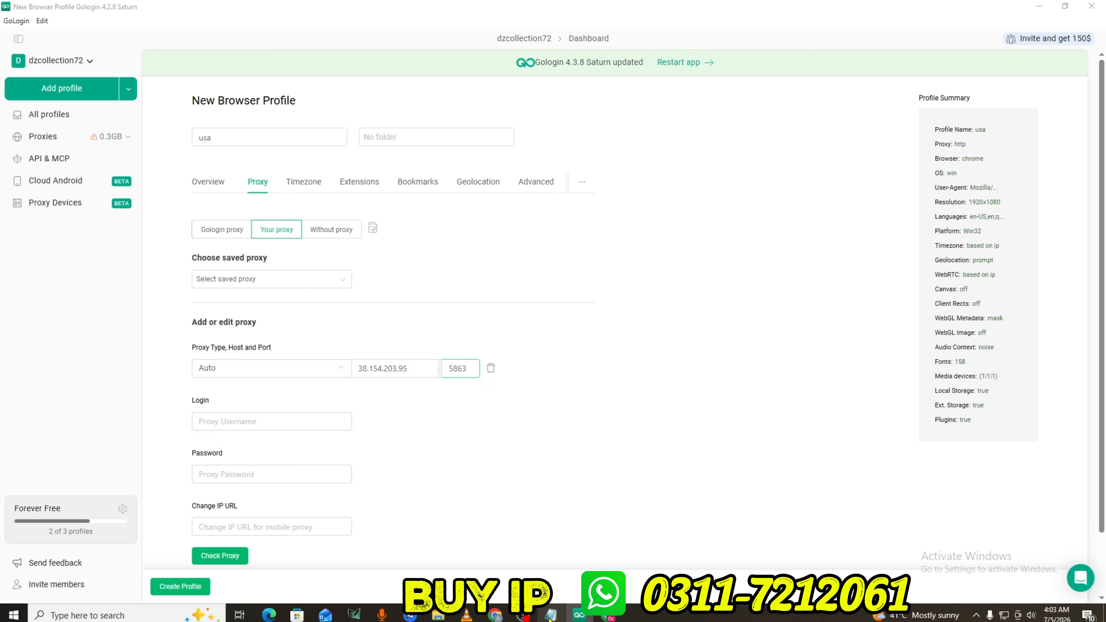
drag(520, 135, 561, 135)
key(ctrl+c)
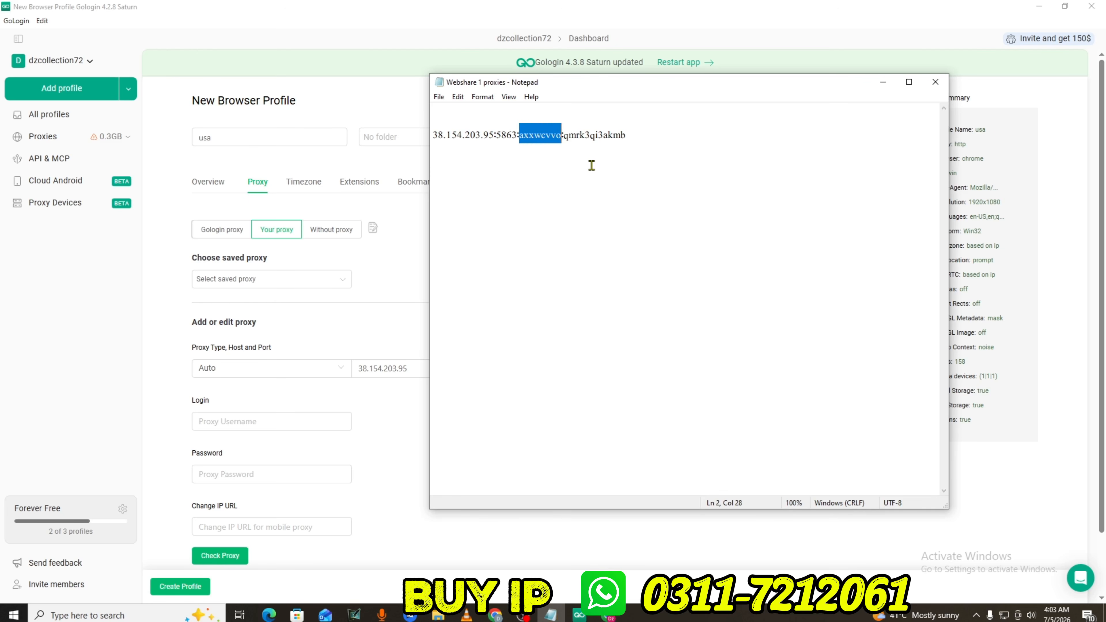
click(883, 82)
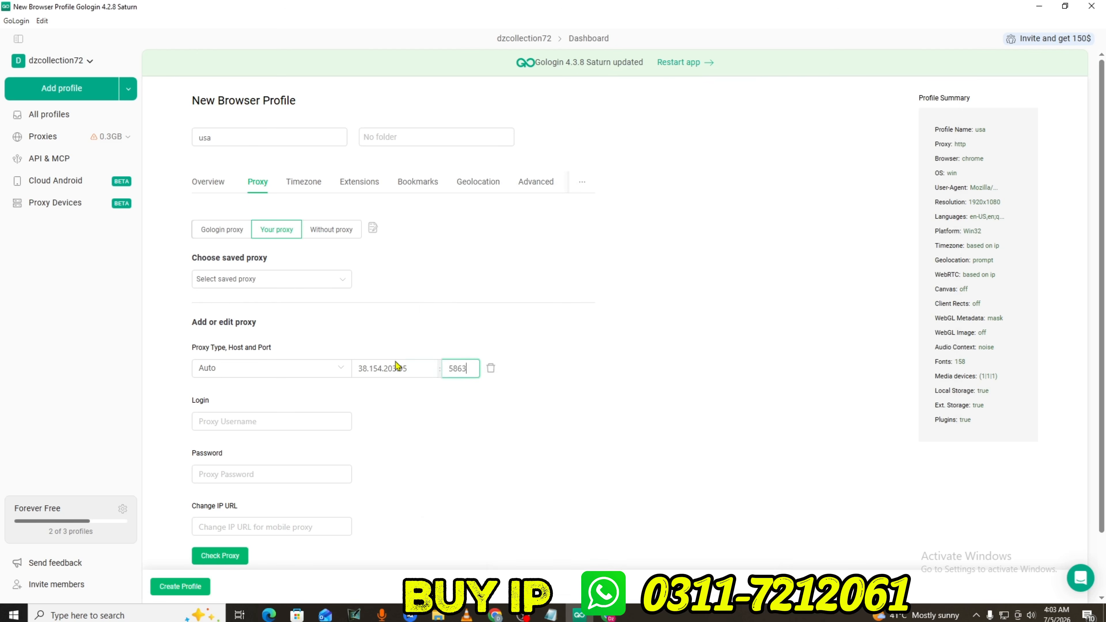
click(261, 421)
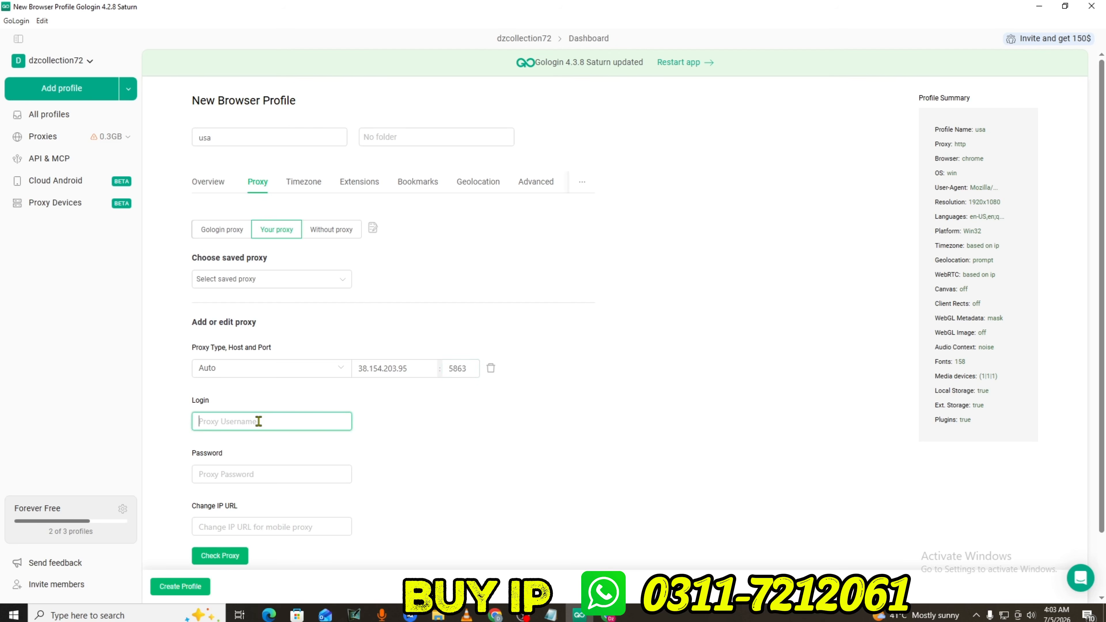
key(ctrl+v)
- Copy the proxy password from the text file into the profile's proxy password field
click(551, 614)
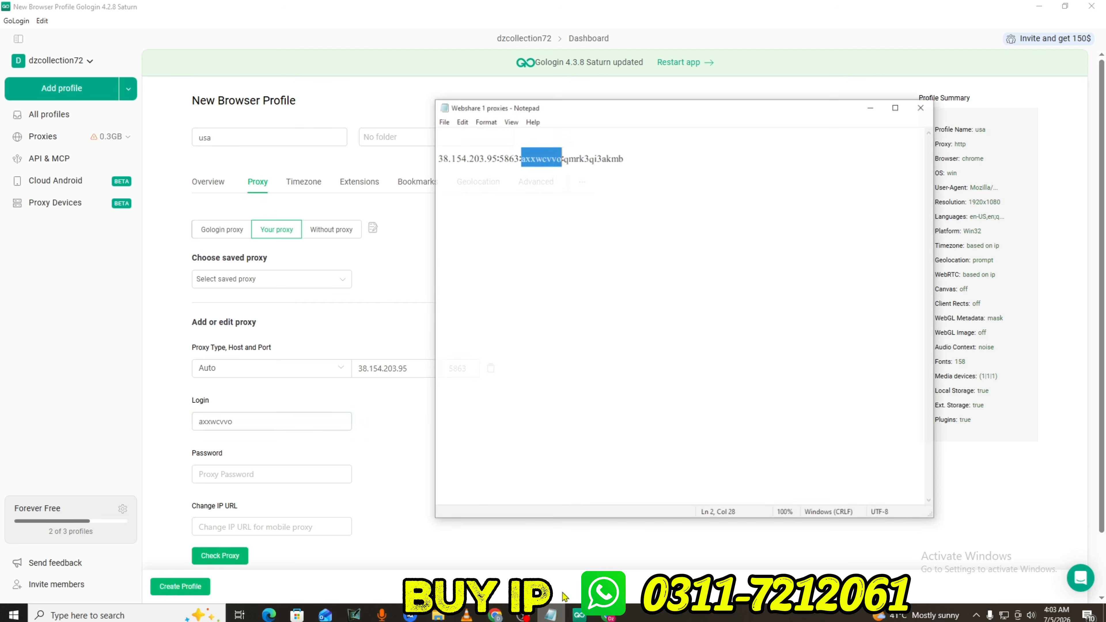
click(624, 135)
drag(624, 135, 566, 144)
key(ctrl+c)
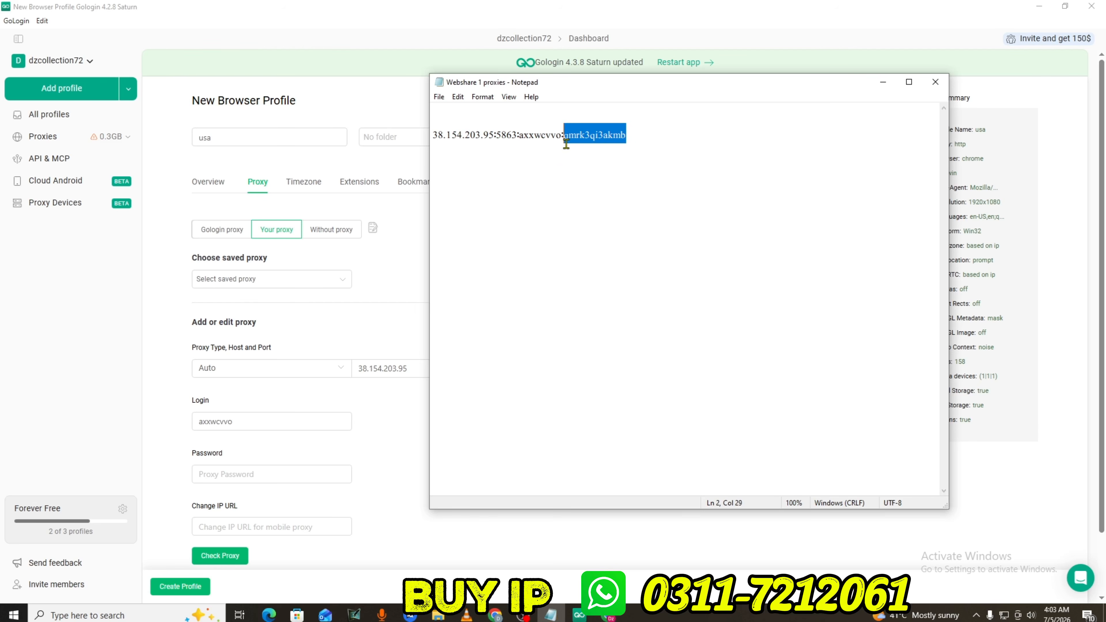
click(883, 82)
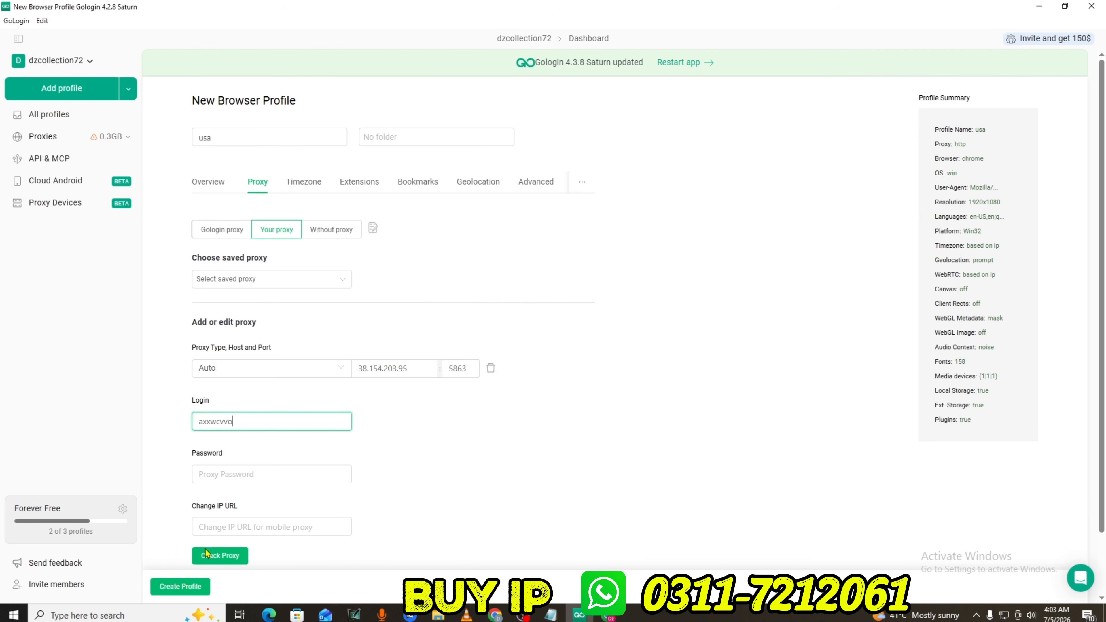
click(213, 474)
key(ctrl+v)
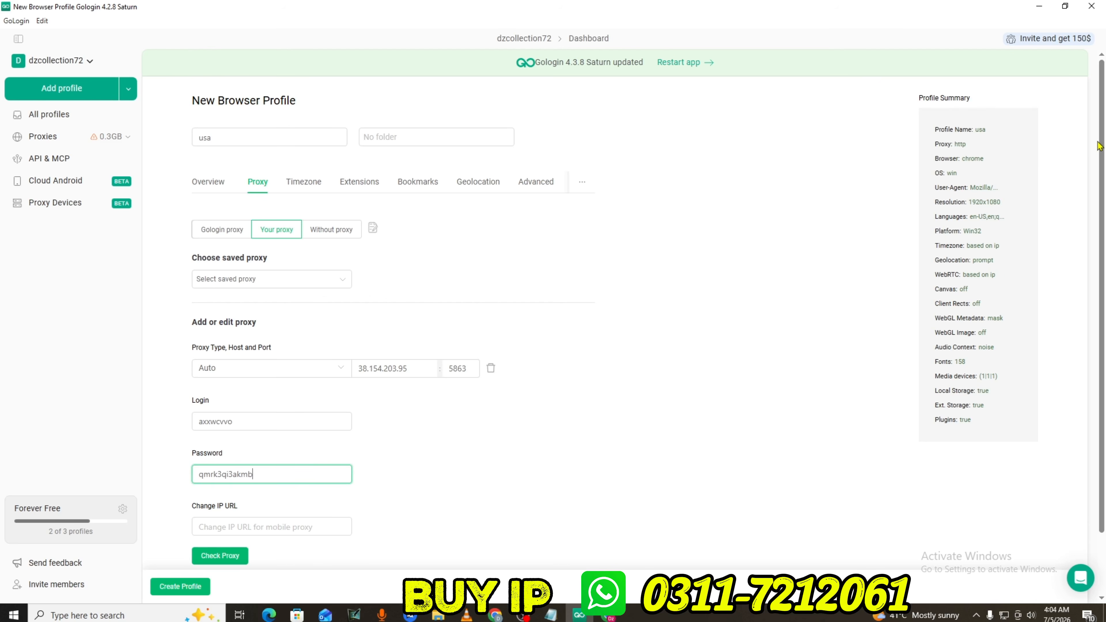
- Check the entered proxy and choose SOCKS4 as its connection type
drag(1102, 146, 1103, 212)
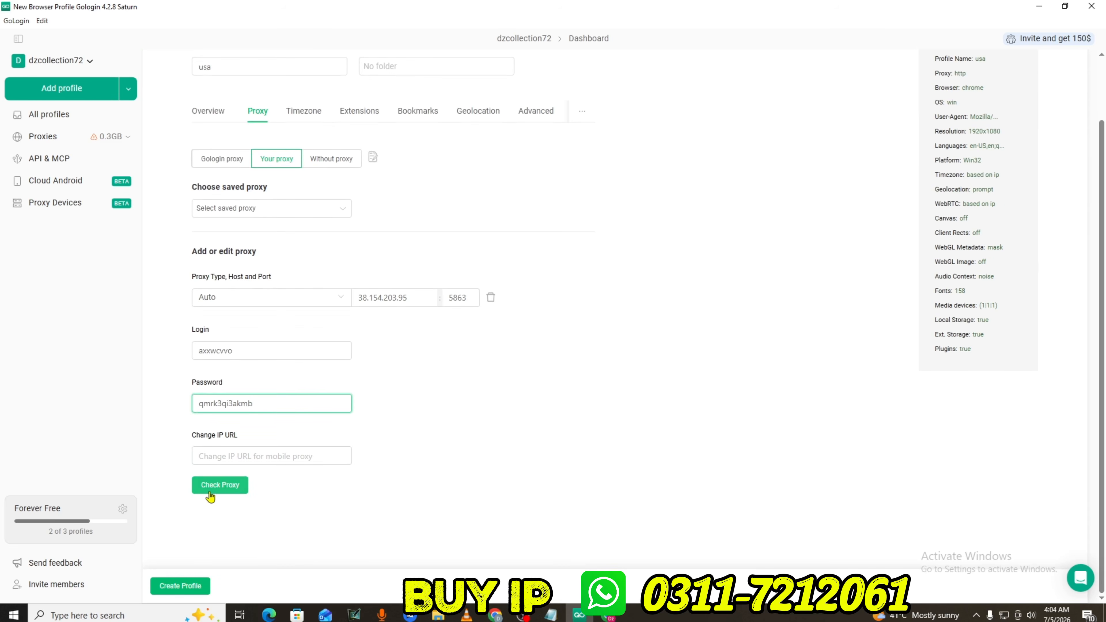
click(223, 485)
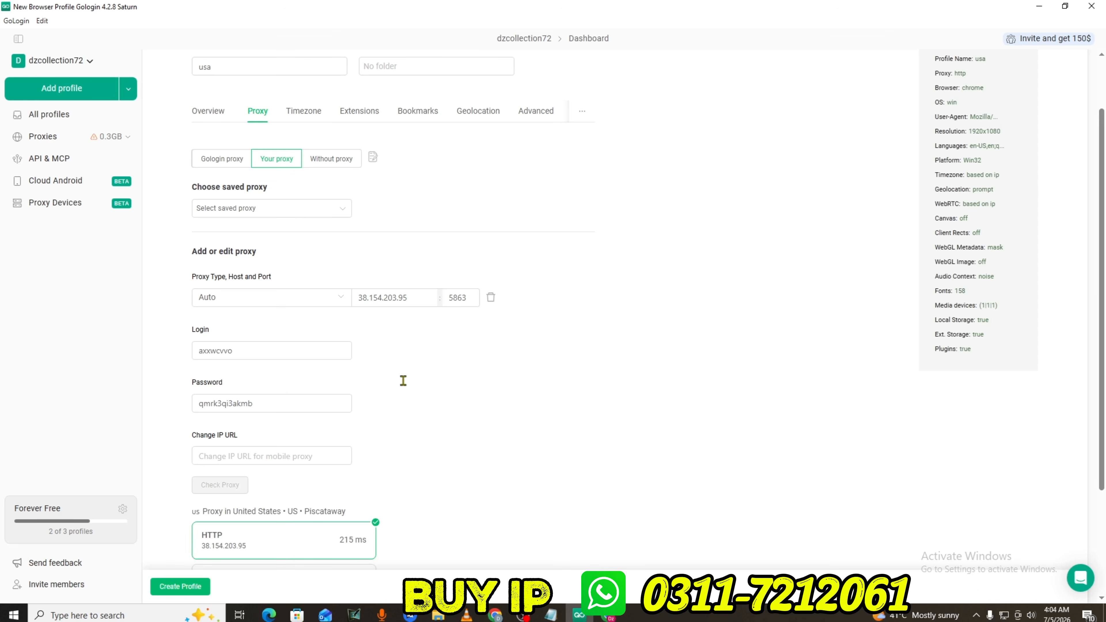
drag(1103, 146, 1102, 252)
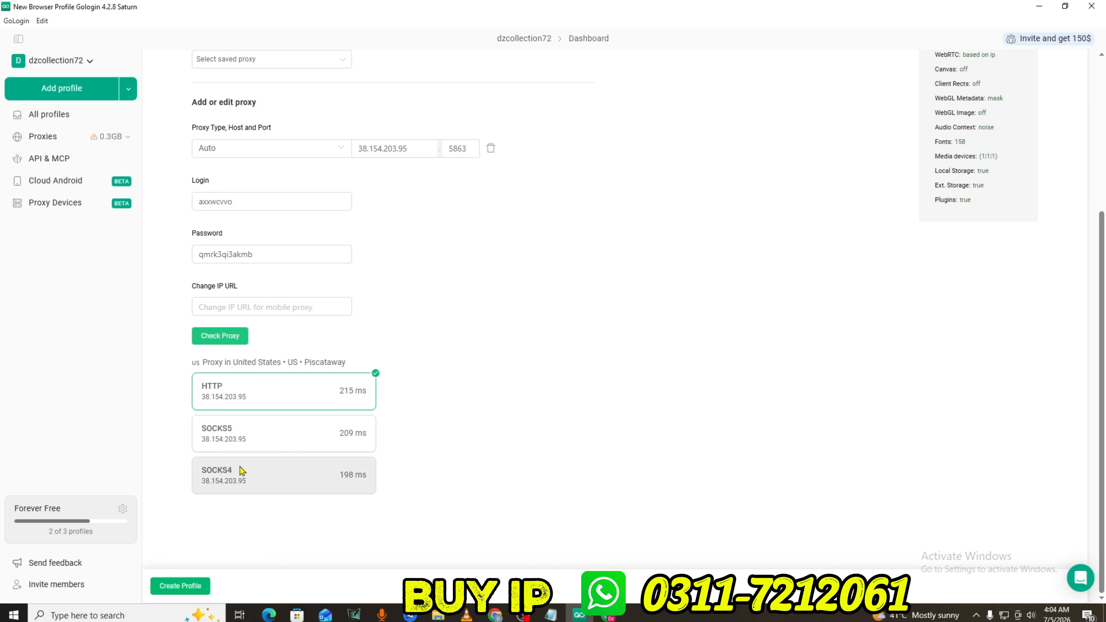
click(340, 481)
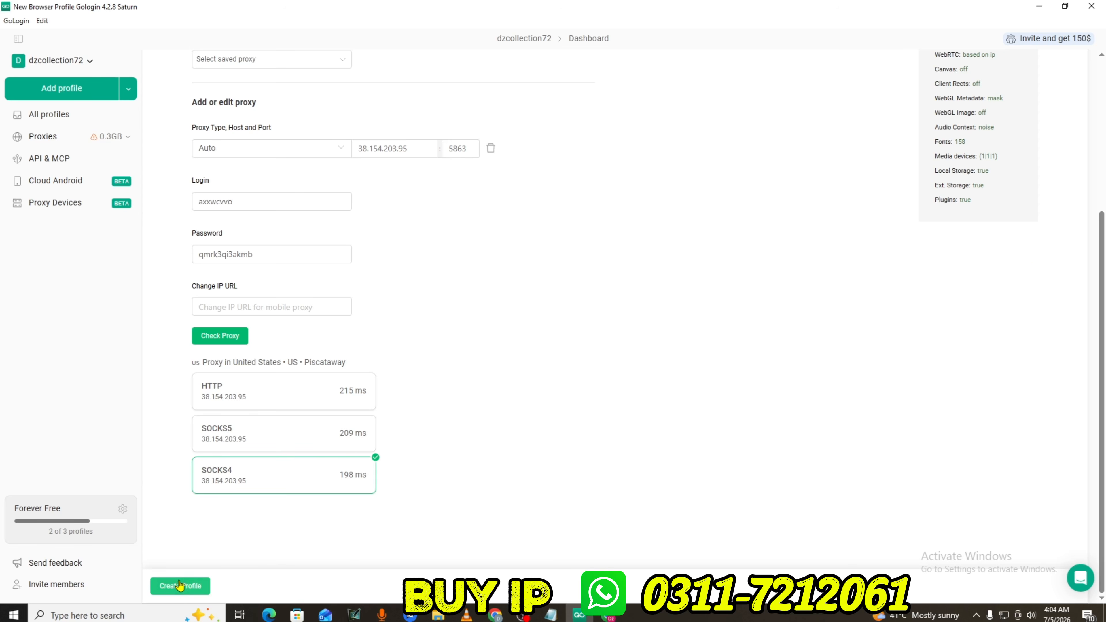
drag(1101, 231, 1100, 78)
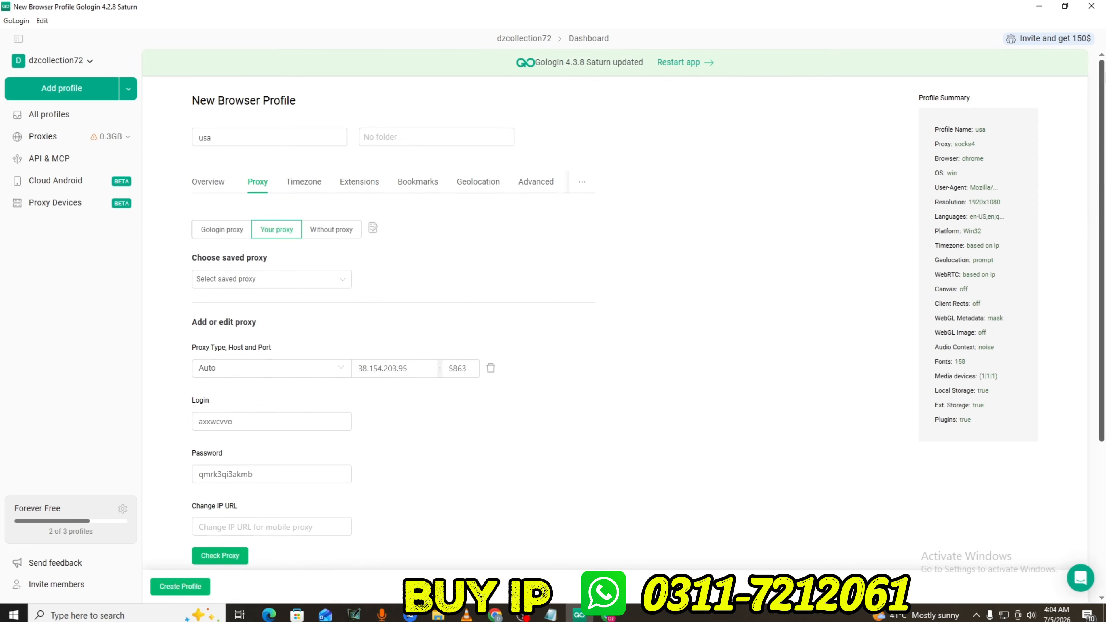
- Generate a new browser fingerprint for the usa profile several times, keeping Windows 10 as its operating system
click(203, 190)
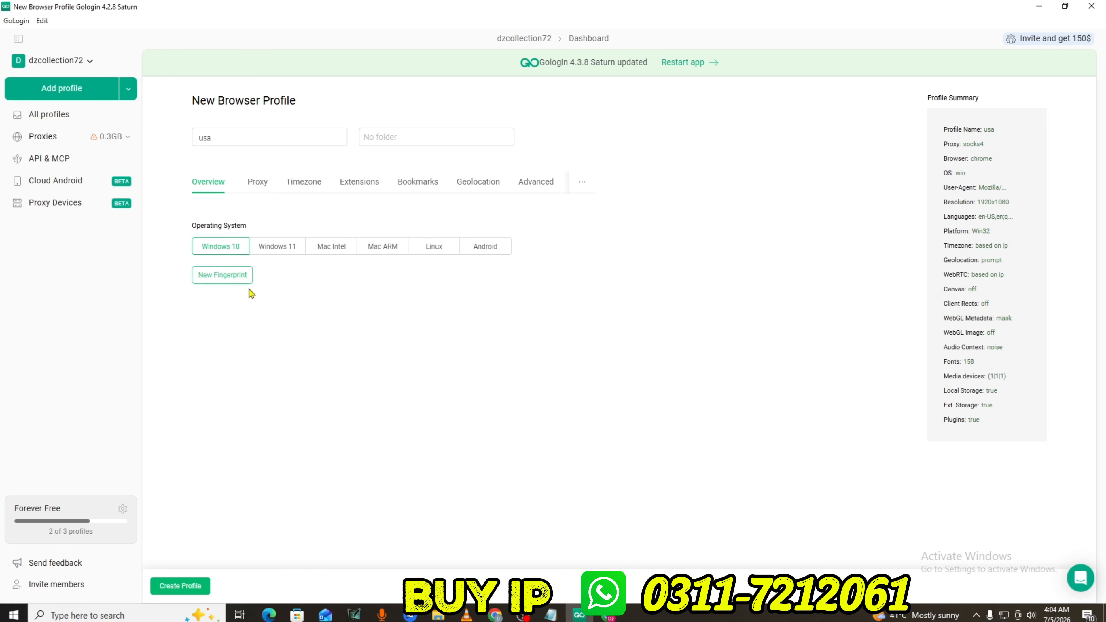
click(223, 281)
click(224, 279)
click(212, 282)
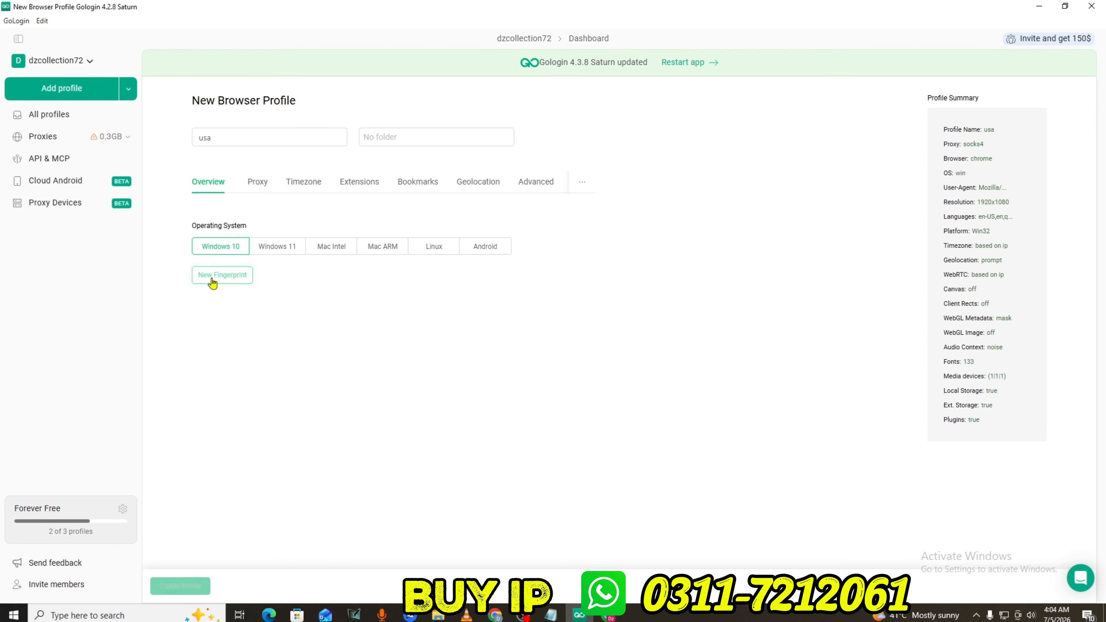
click(213, 282)
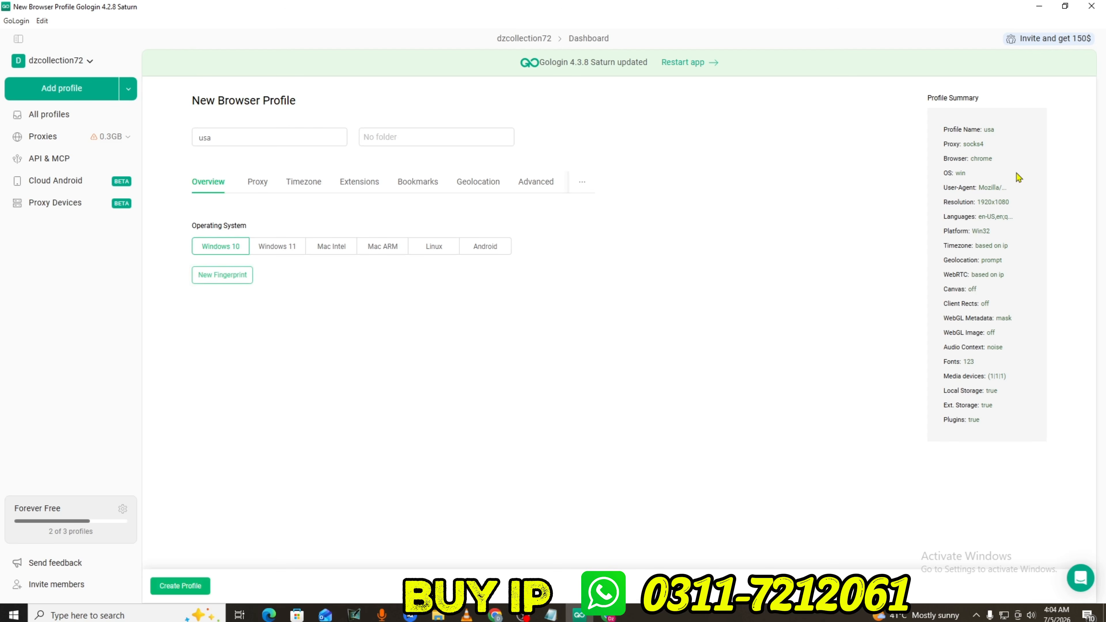
click(227, 284)
click(227, 284)
click(211, 146)
- Review the new profile's timezone, extensions, bookmarks, geolocation and advanced settings, including fonts, media devices and hardware
click(298, 191)
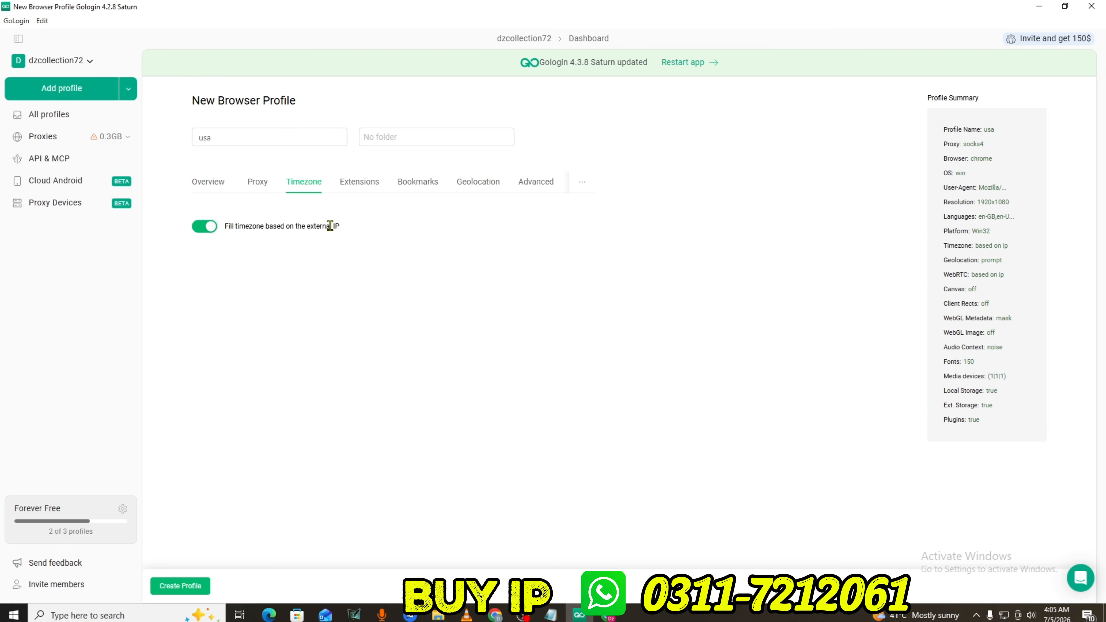
click(369, 188)
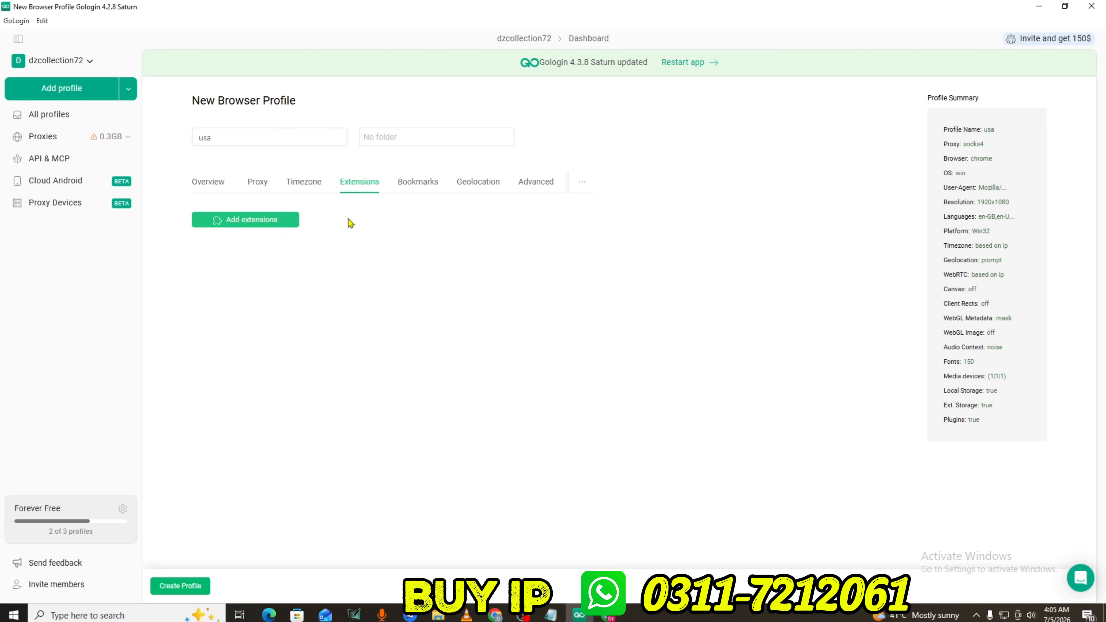
click(415, 188)
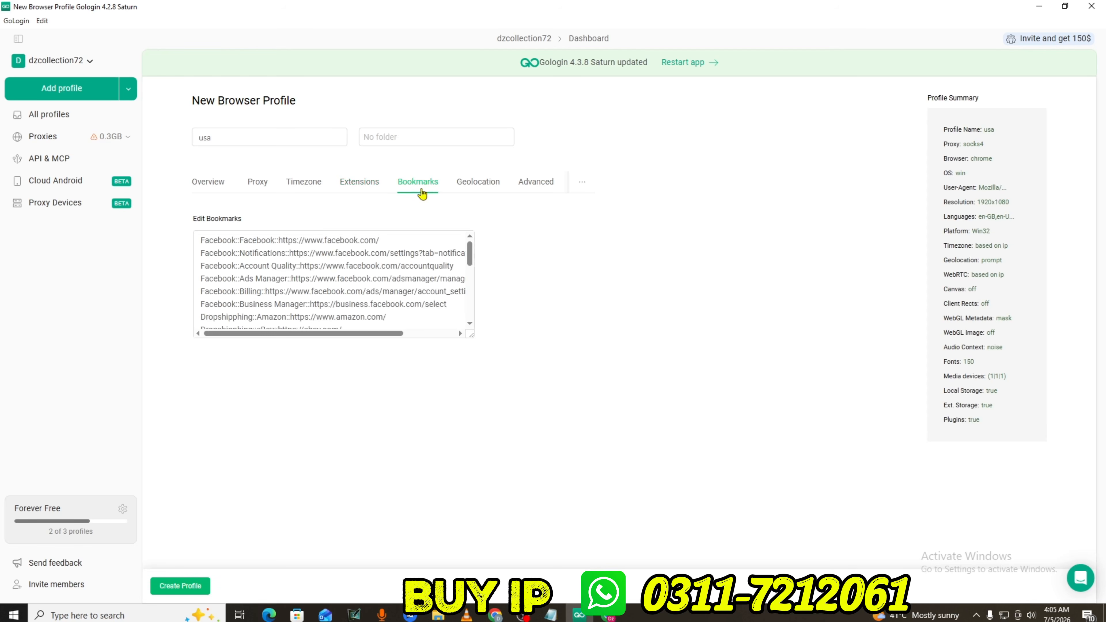
click(470, 191)
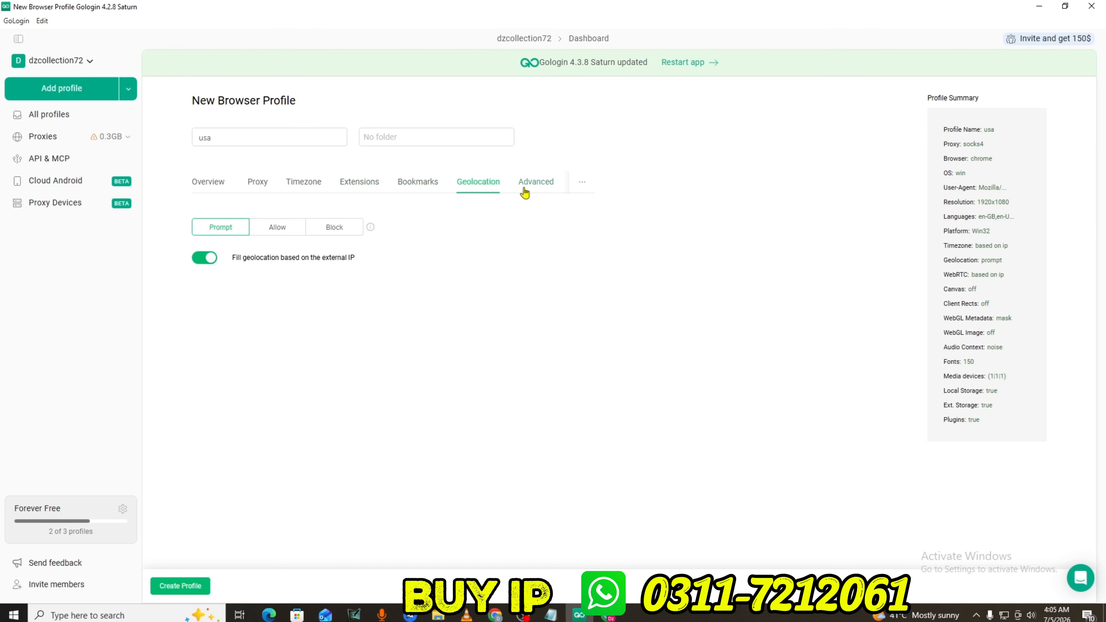
click(538, 188)
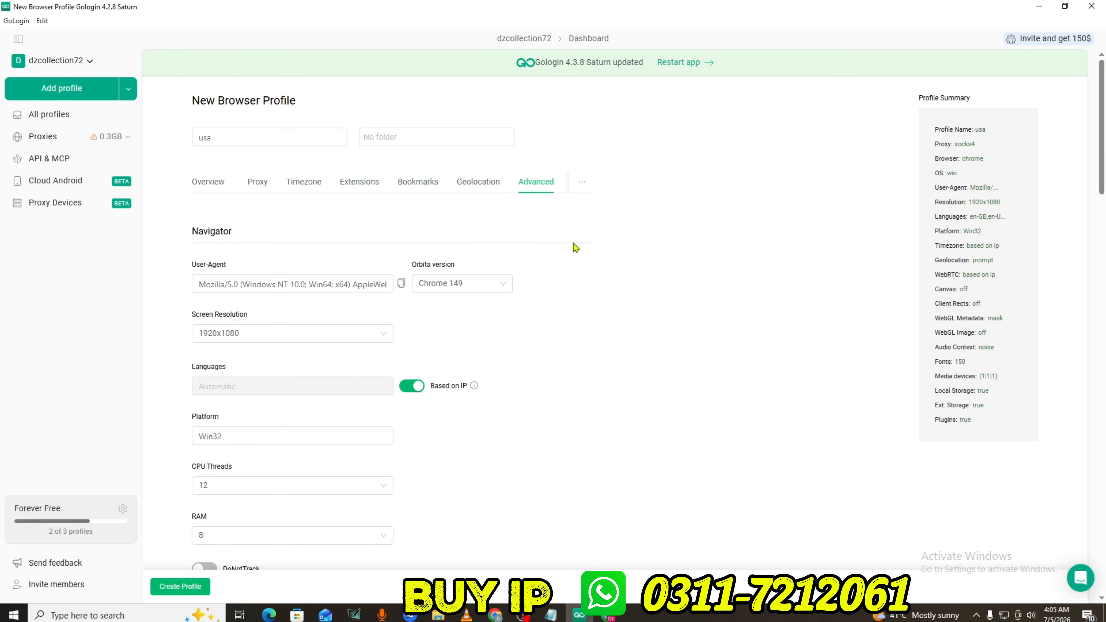
drag(1105, 170, 1092, 238)
scroll(1082, 271, down, 10)
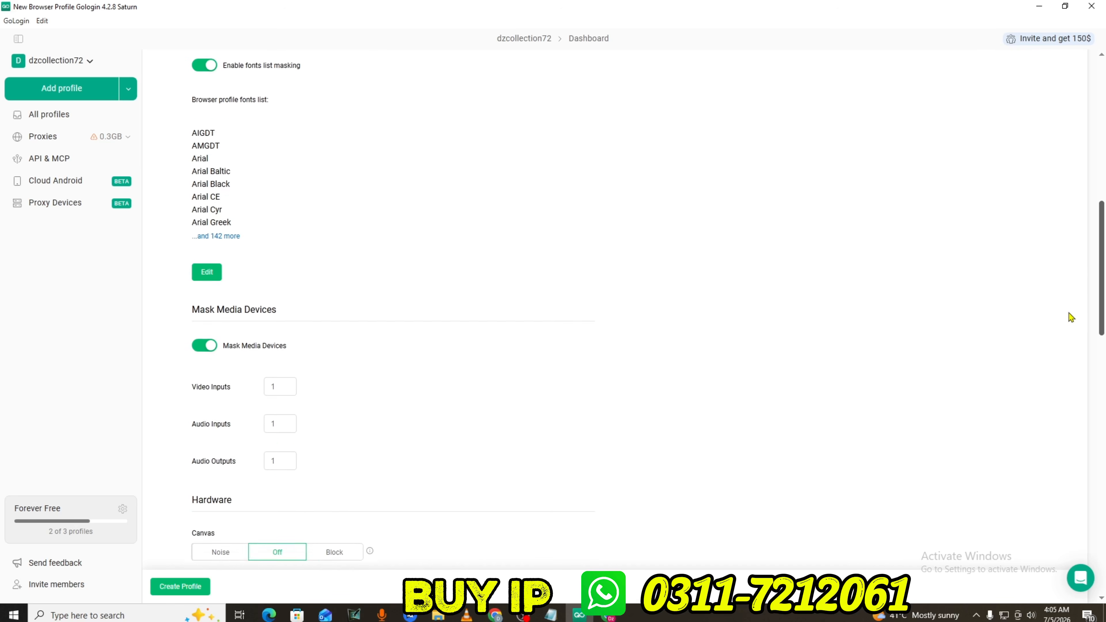
scroll(1043, 384, down, 1)
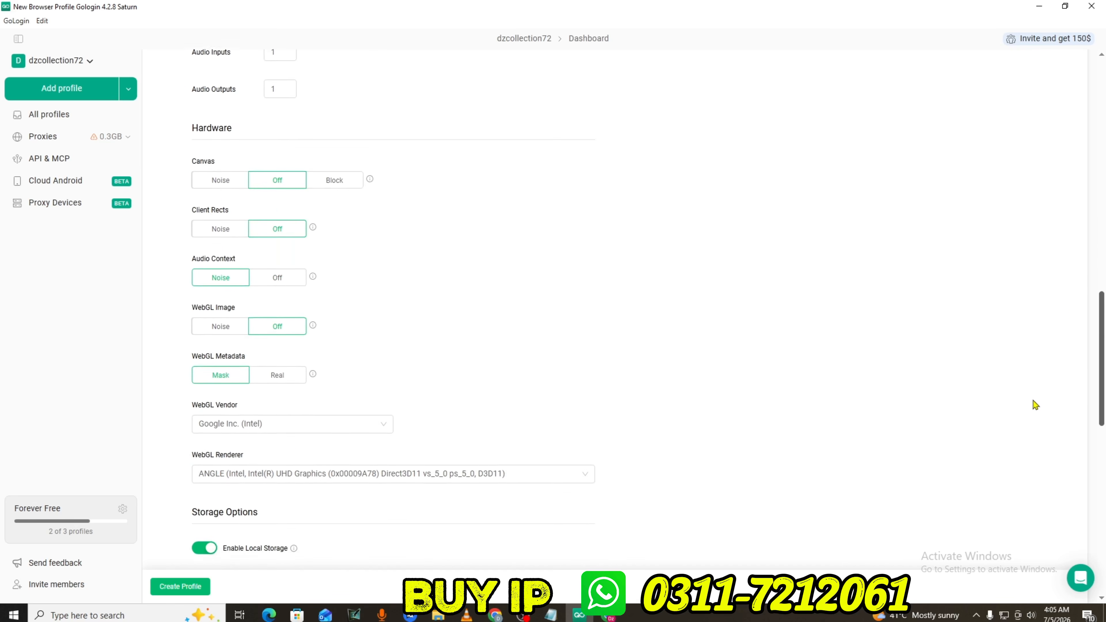
- Set the profile's WebGL renderer to ANGLE (Intel, Intel(R) UHD Graphics (0x0000A78B) Direct3D11 vs_5_0 ps_5_0, D3D11)
scroll(1034, 402, up, 20)
scroll(517, 242, down, 15)
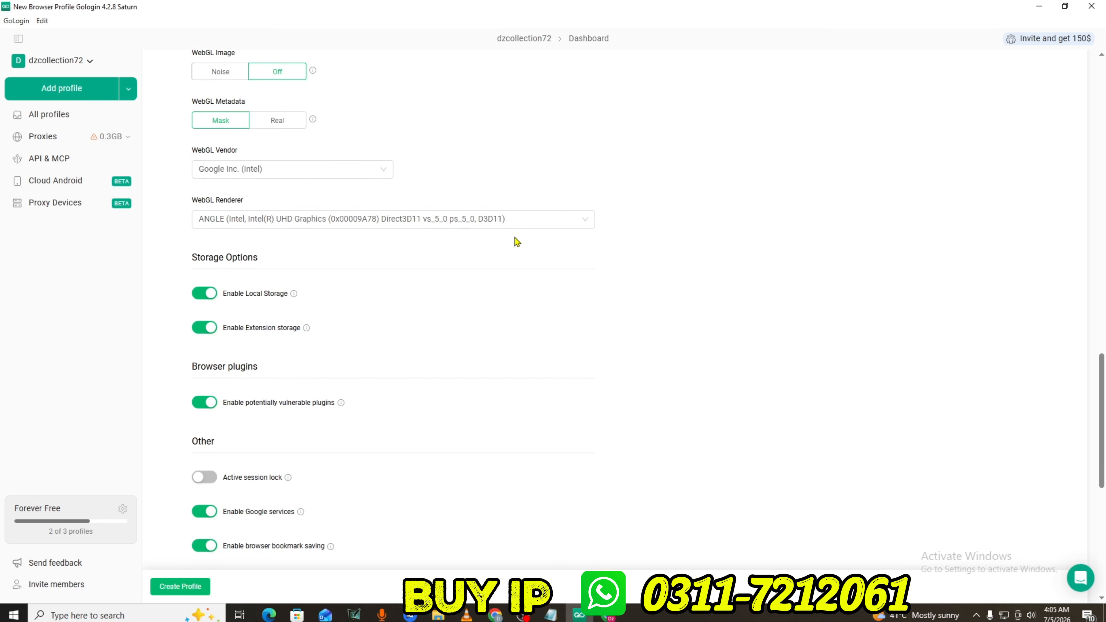
click(330, 223)
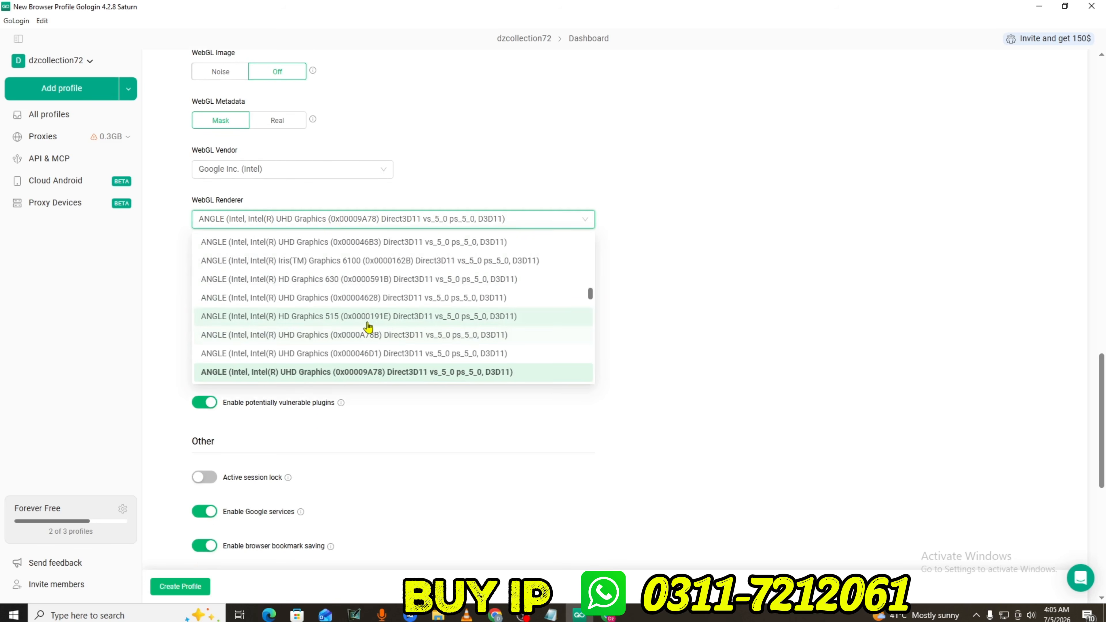
click(368, 335)
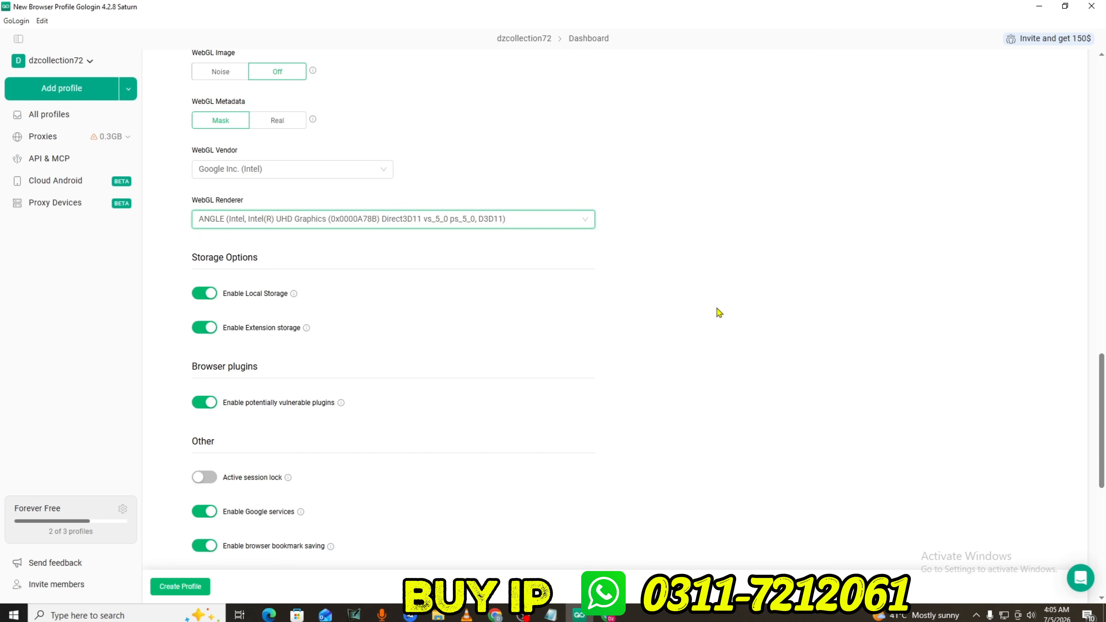
- Look over the remaining advanced settings and create the usa browser profile
scroll(1103, 372, down, 10)
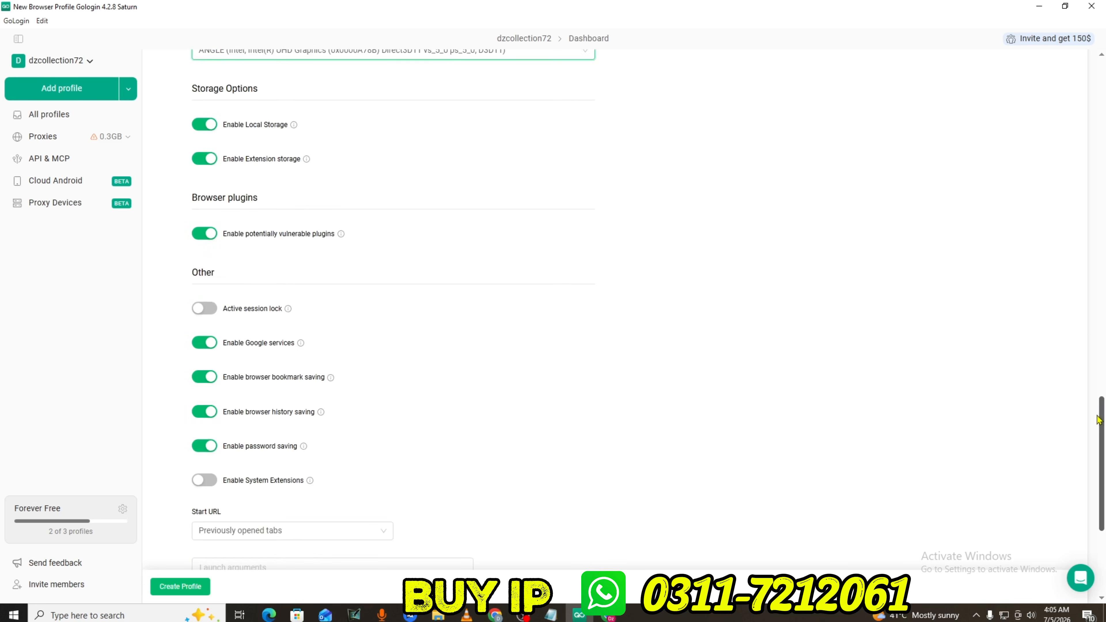
scroll(1093, 441, up, 15)
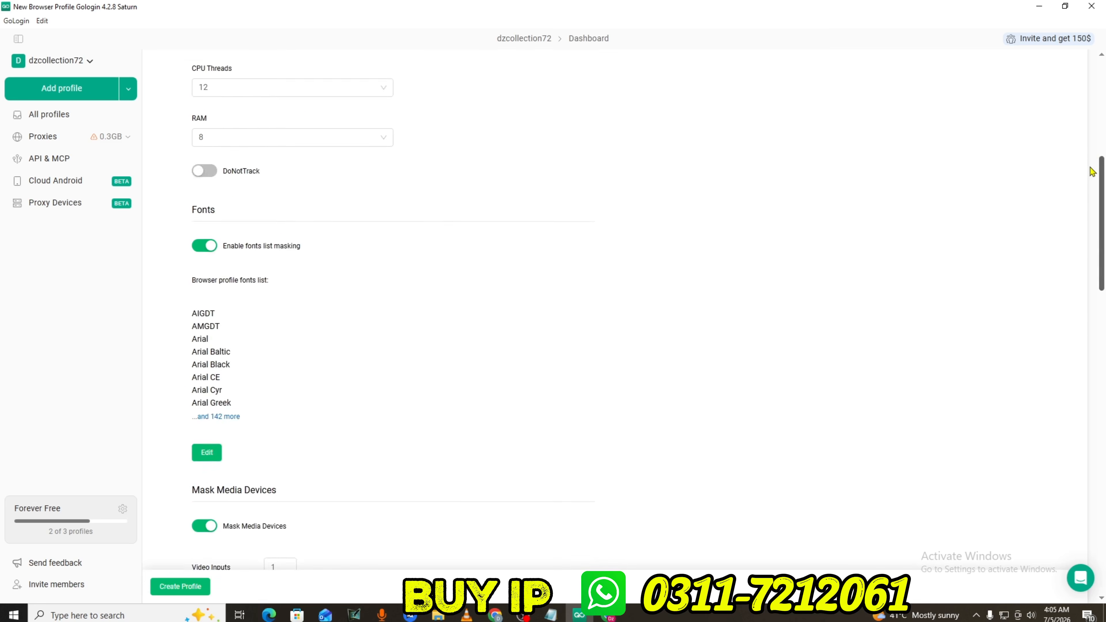
drag(1104, 124, 1105, 85)
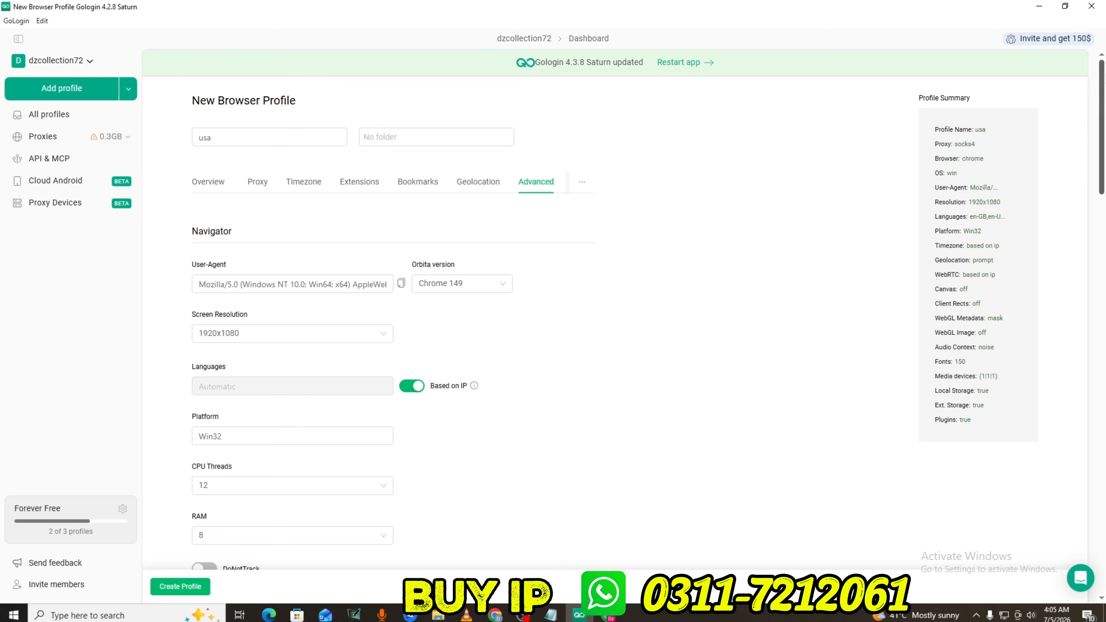
click(178, 586)
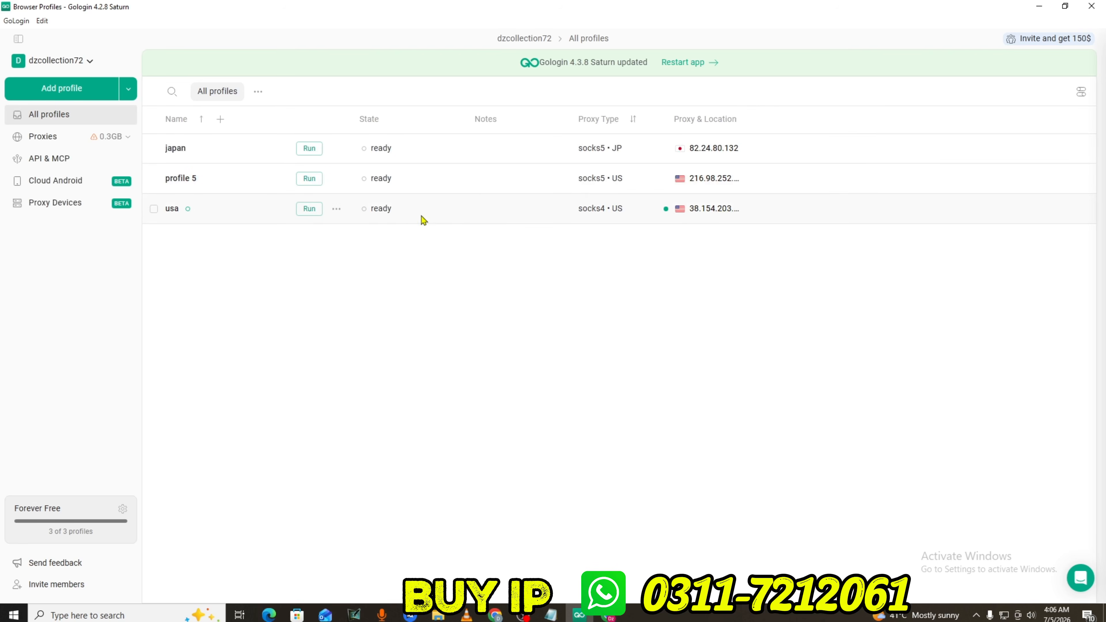
- Run the usa profile and maximize its browser window
click(309, 209)
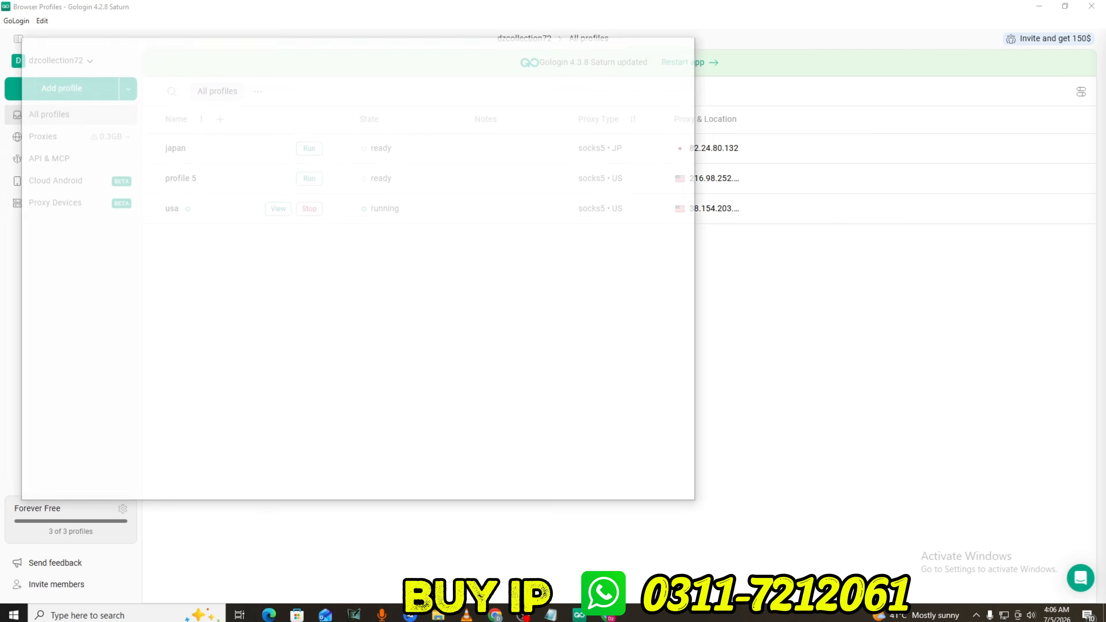
drag(456, 50, 614, 73)
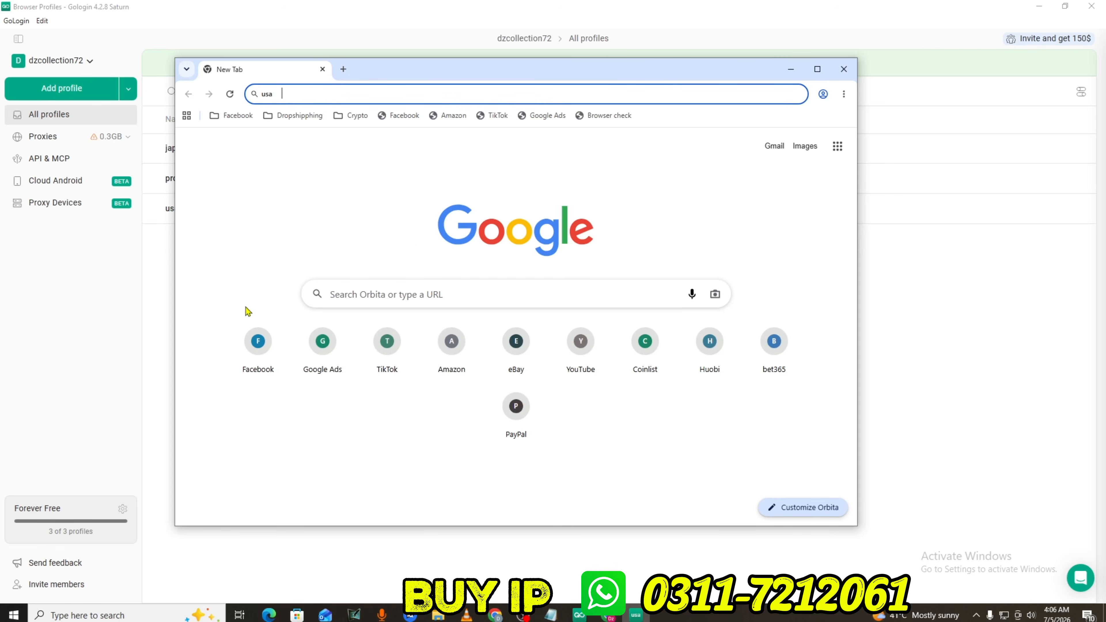
click(817, 69)
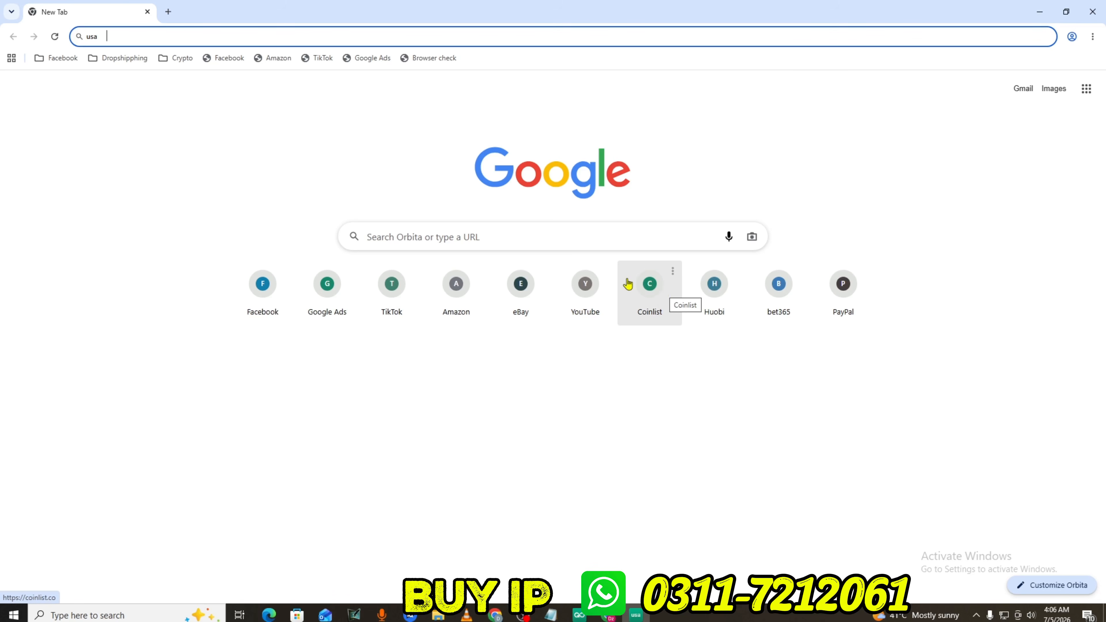
- Search Google for "hjgfe" in the usa profile's browser to test the connection
click(477, 242)
text(hjgfe)
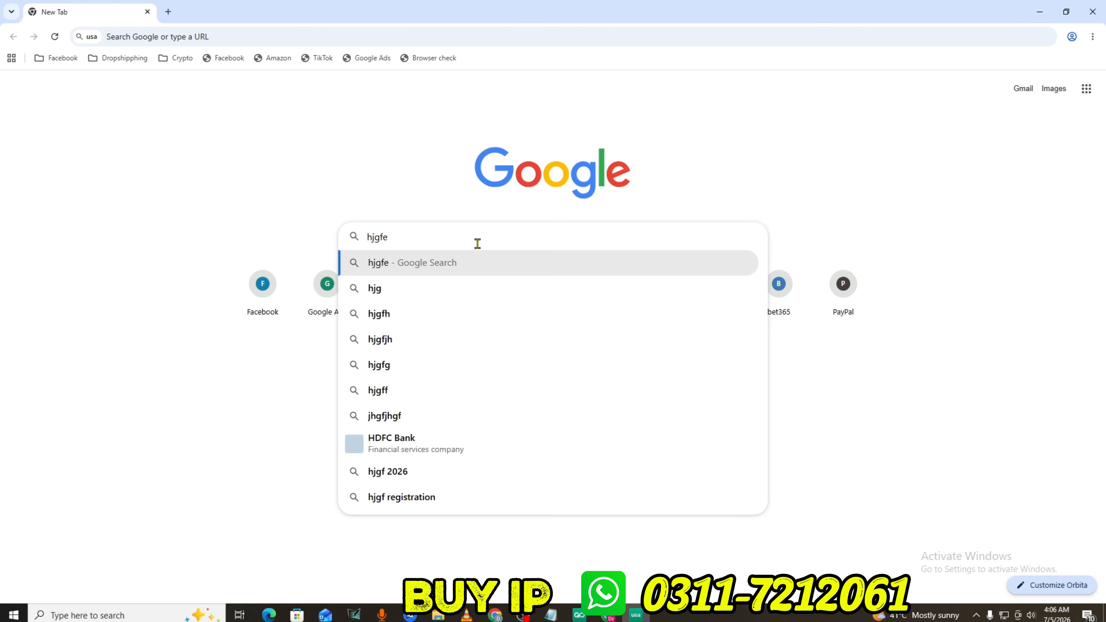
key(Return)
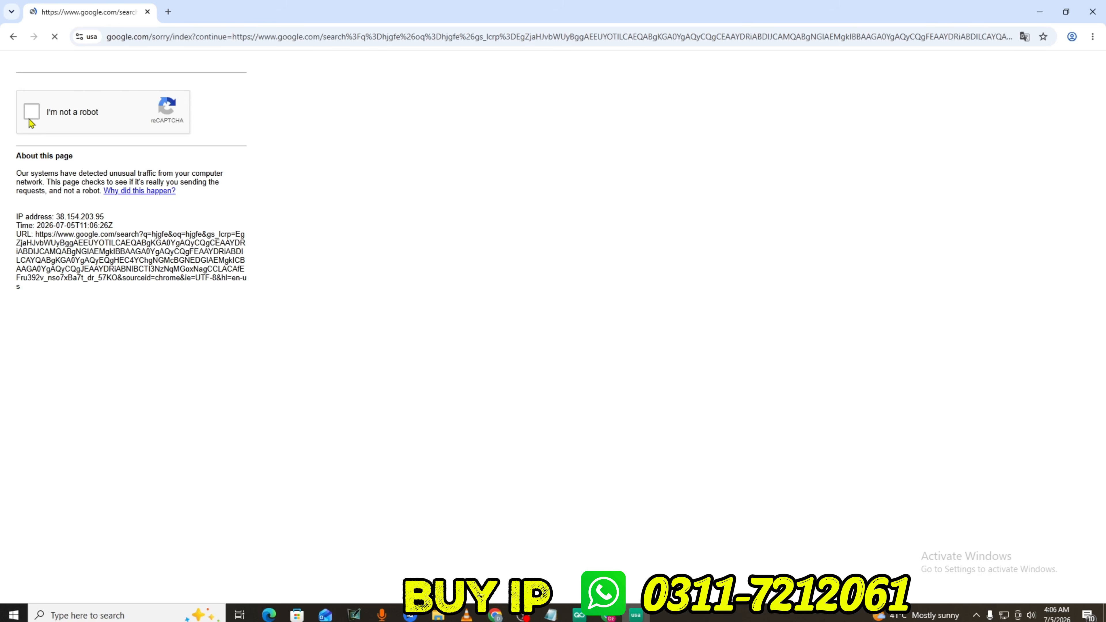
- Start the reCAPTCHA check and submit the four squares containing the bus
click(31, 114)
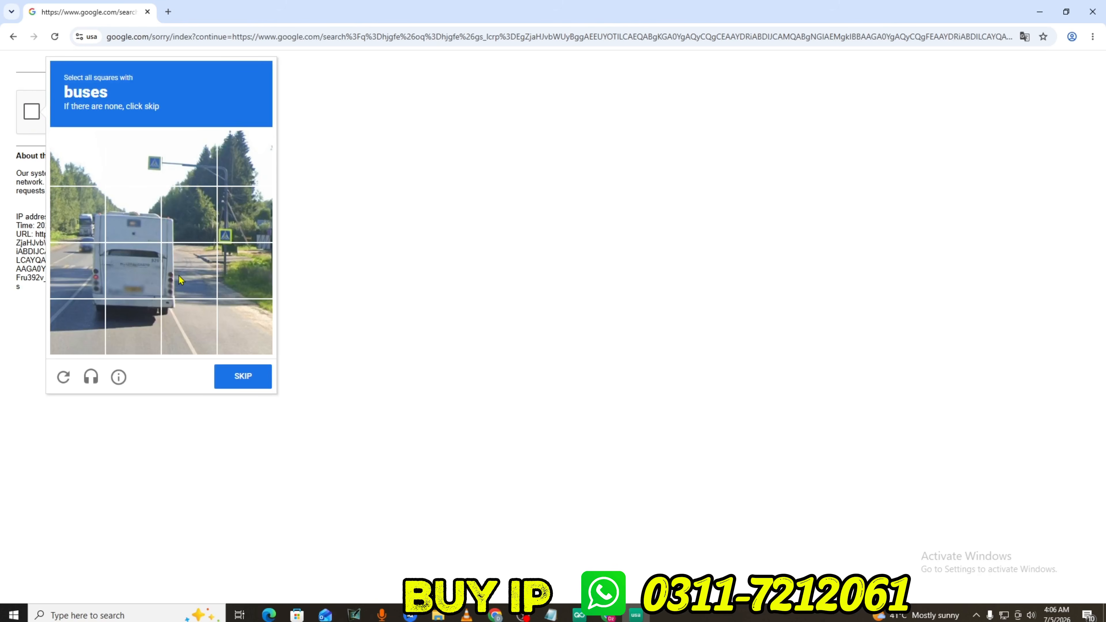
click(135, 272)
click(132, 214)
click(77, 215)
click(77, 270)
click(139, 275)
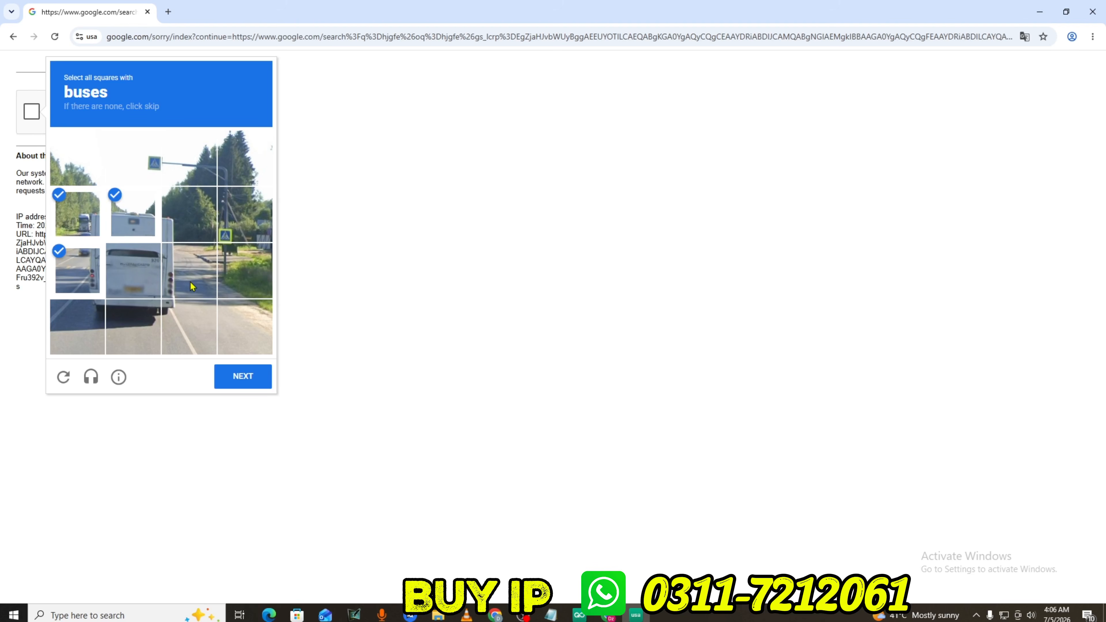
click(158, 288)
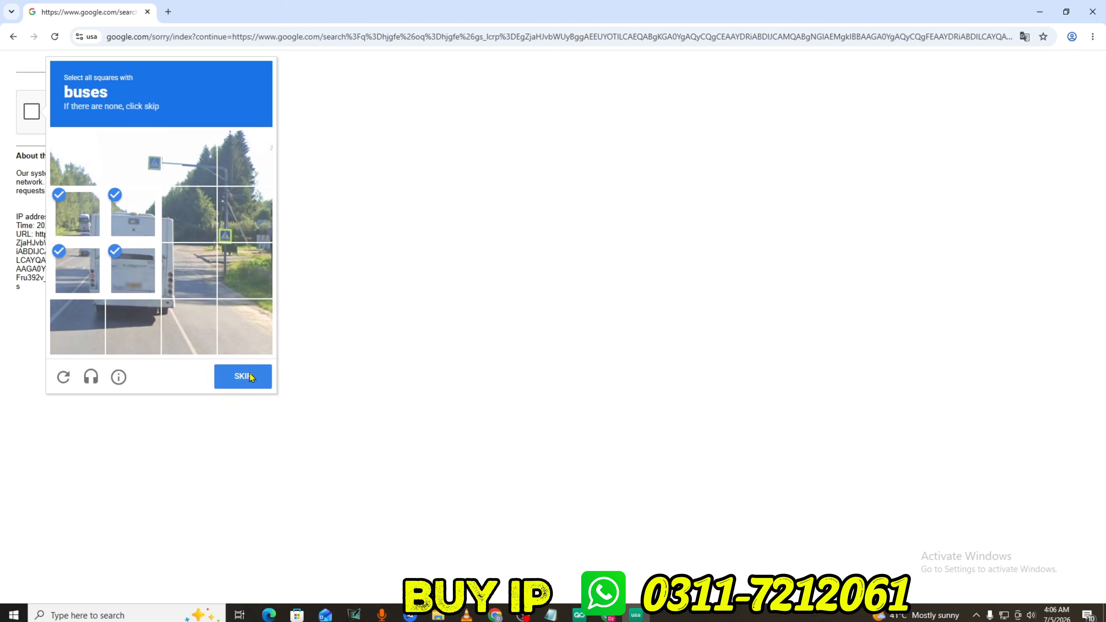
click(251, 378)
- Mark the squares with bicycles in two successive reCAPTCHA images and submit each selection
click(210, 268)
click(257, 268)
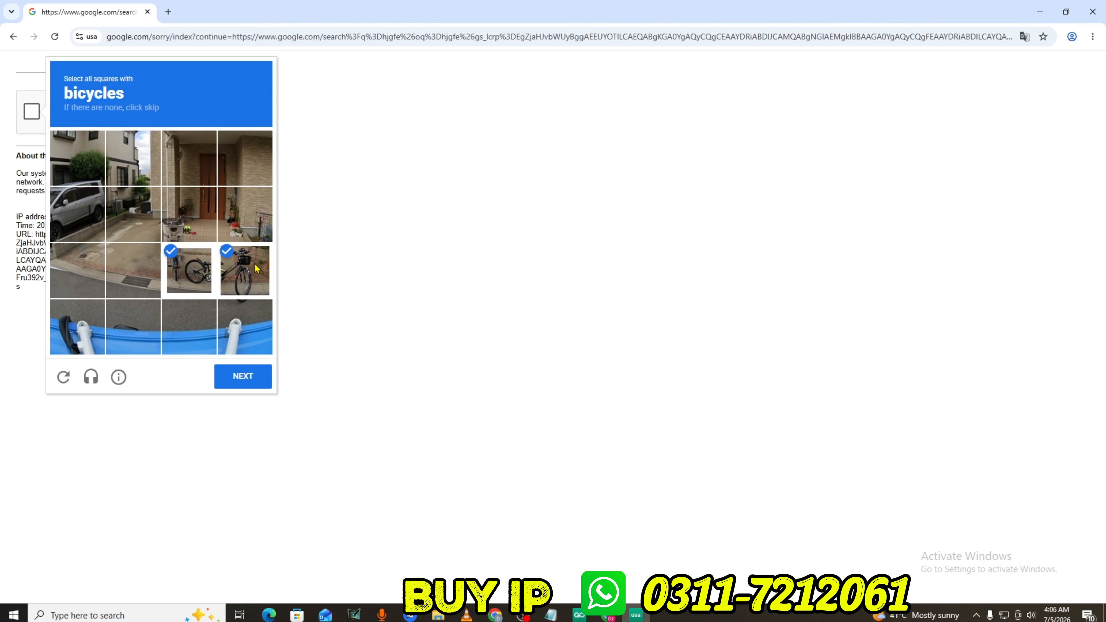
click(255, 228)
click(206, 225)
click(244, 381)
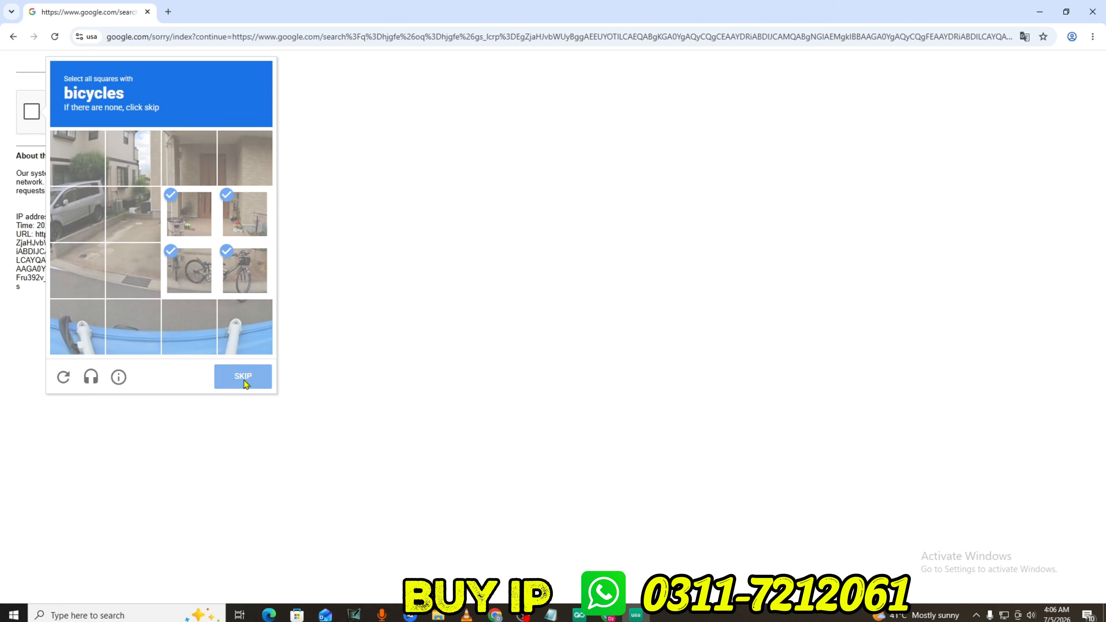
click(143, 270)
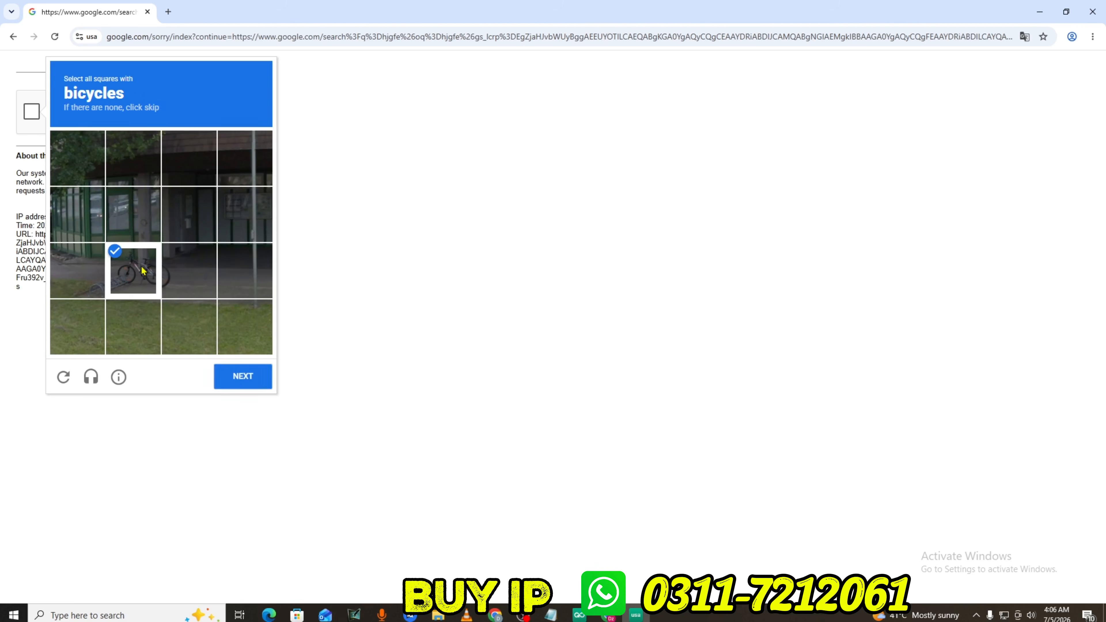
click(237, 375)
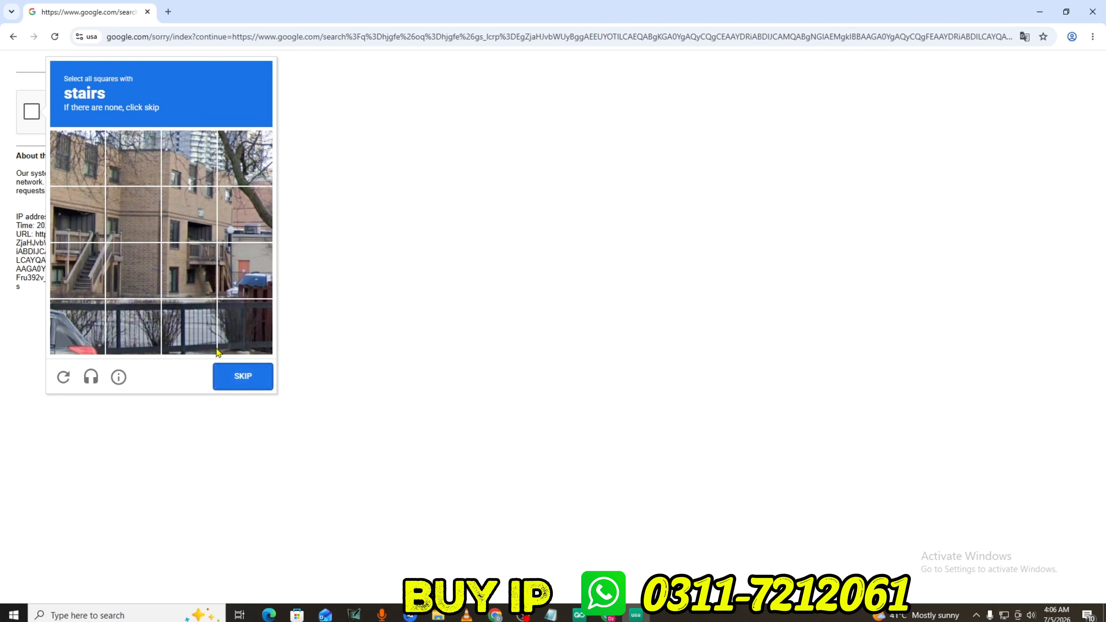
- Submit the reCAPTCHA squares with stairs and mark bicycle squares in the image that follows
click(86, 266)
click(79, 214)
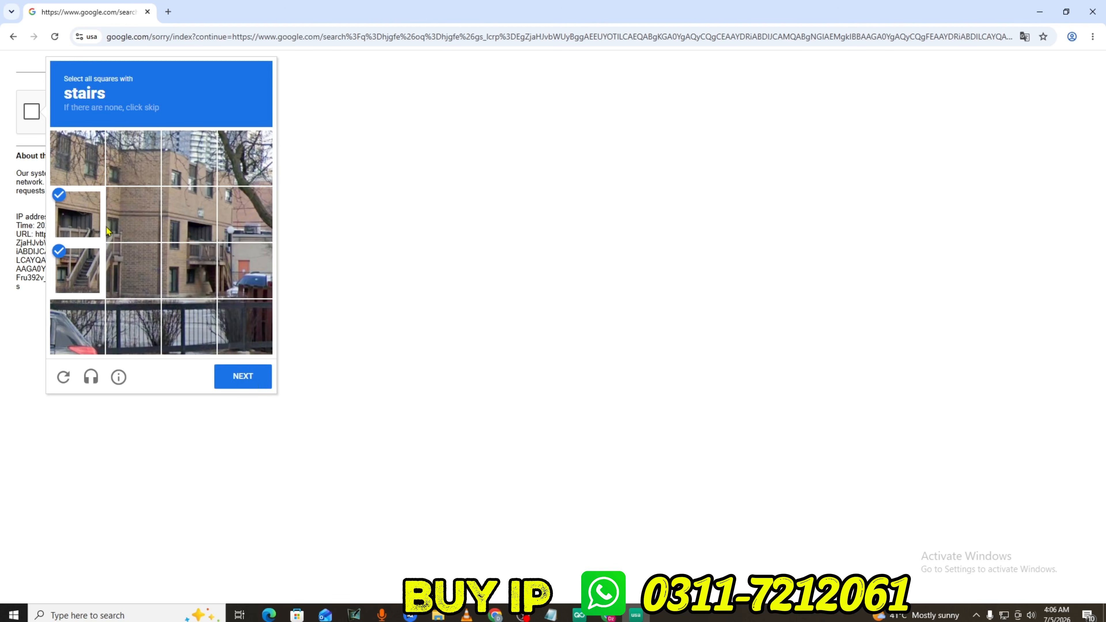
click(255, 381)
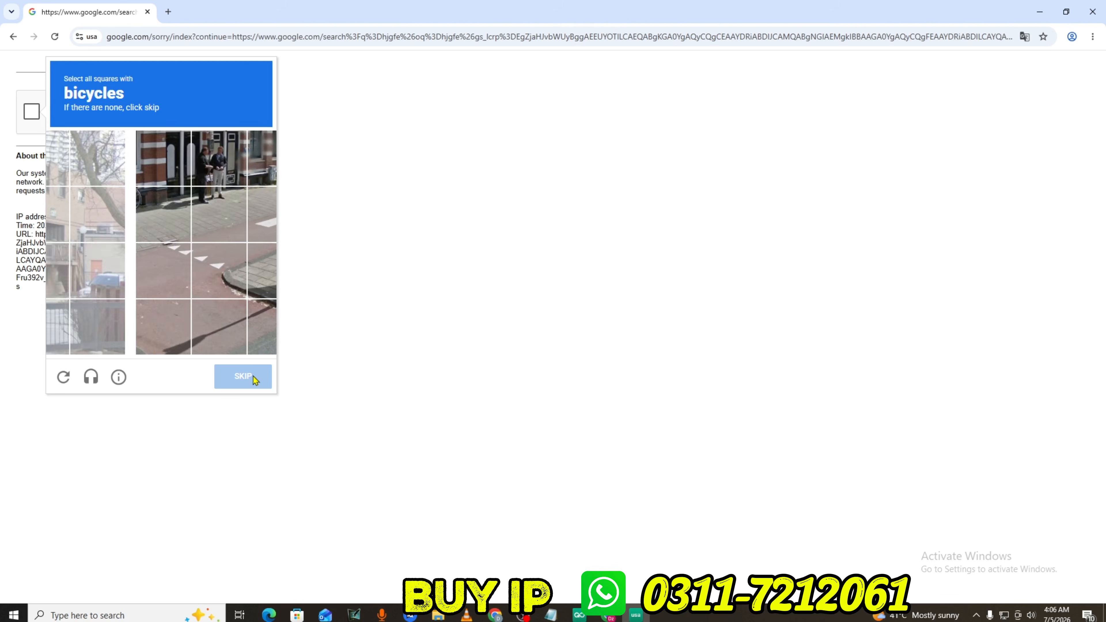
click(251, 259)
click(246, 216)
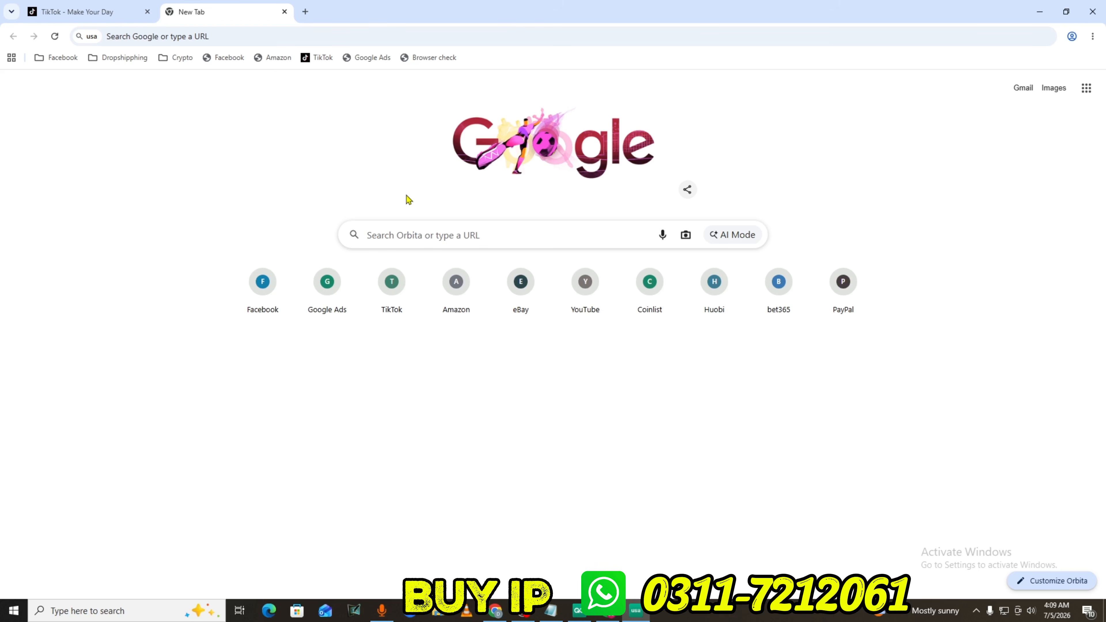
- Check the browser's account menu and run the suggested Google search for "tavern united downtown"
click(1072, 37)
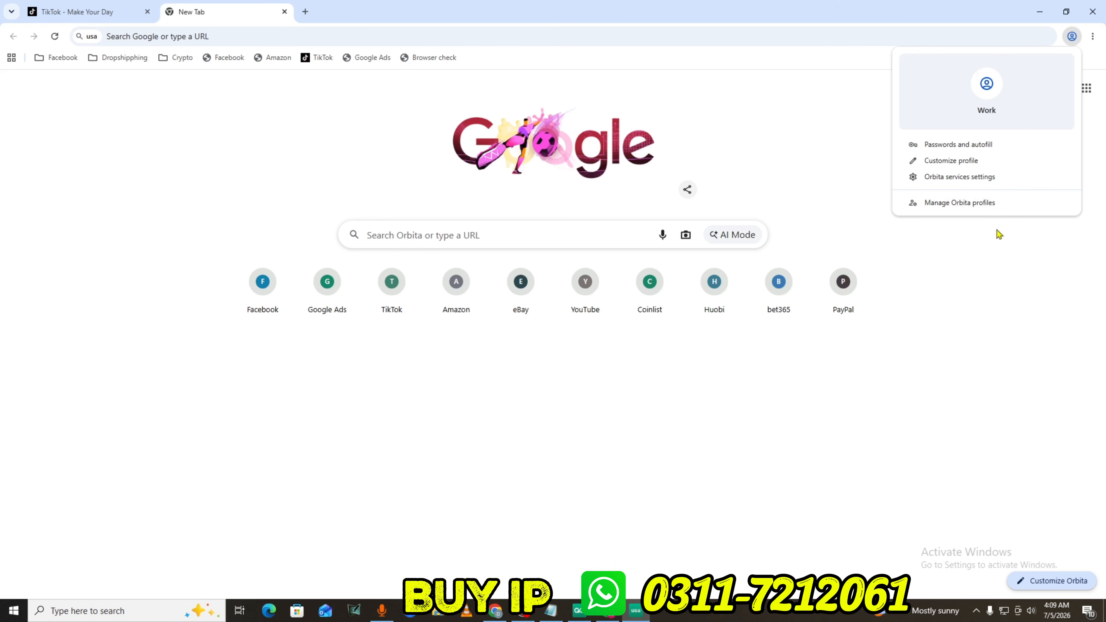
click(998, 242)
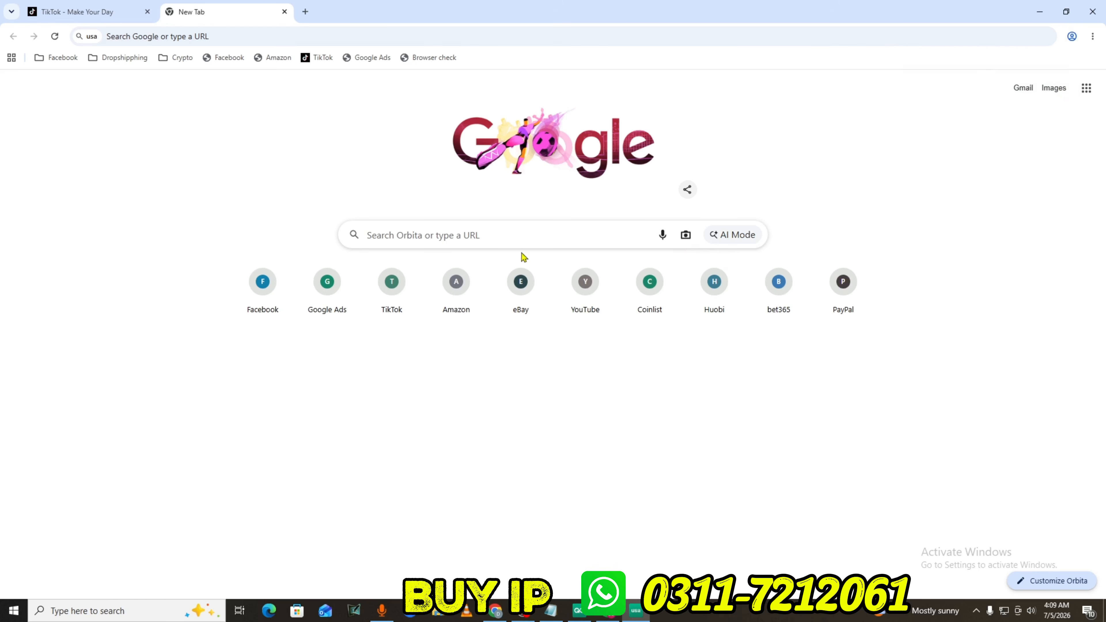
click(470, 238)
click(453, 336)
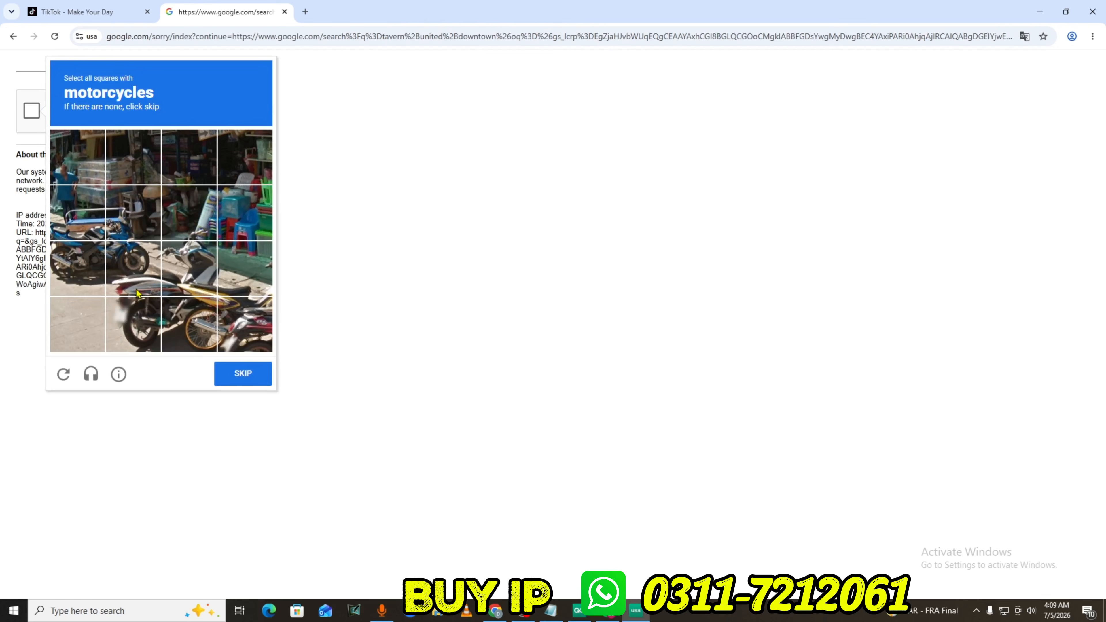
- Mark the eight reCAPTCHA squares selected as containing motorcycles and submit the selection
click(136, 293)
click(190, 268)
click(189, 324)
click(256, 263)
click(254, 333)
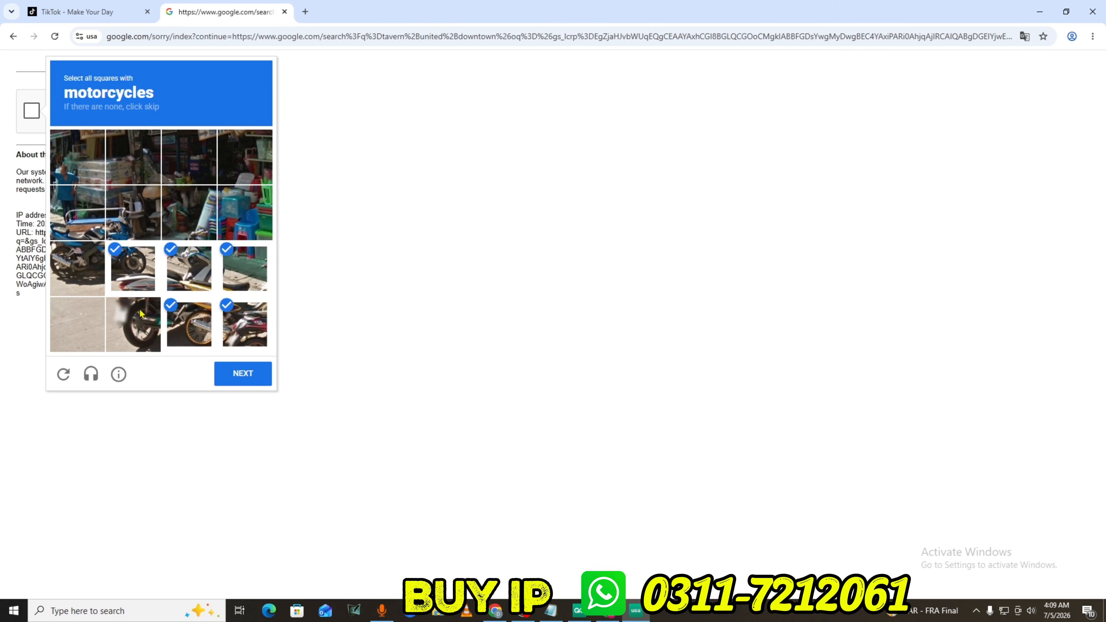
click(140, 313)
click(74, 270)
click(78, 222)
click(238, 379)
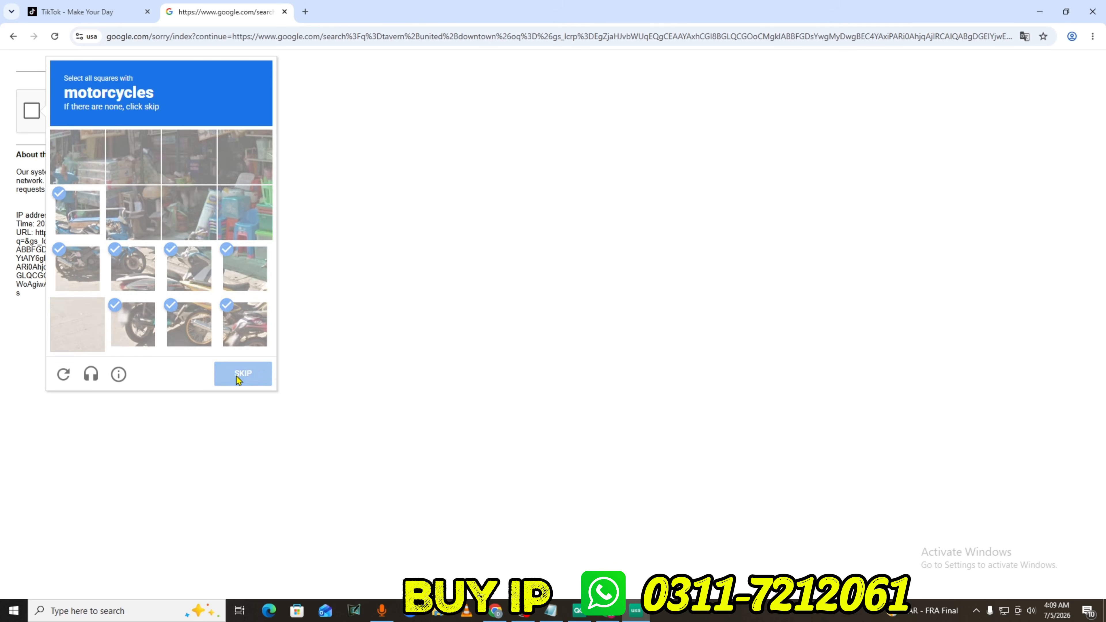
- Replace the reCAPTCHA tab with a new tab and open Gmail from its start page
click(305, 12)
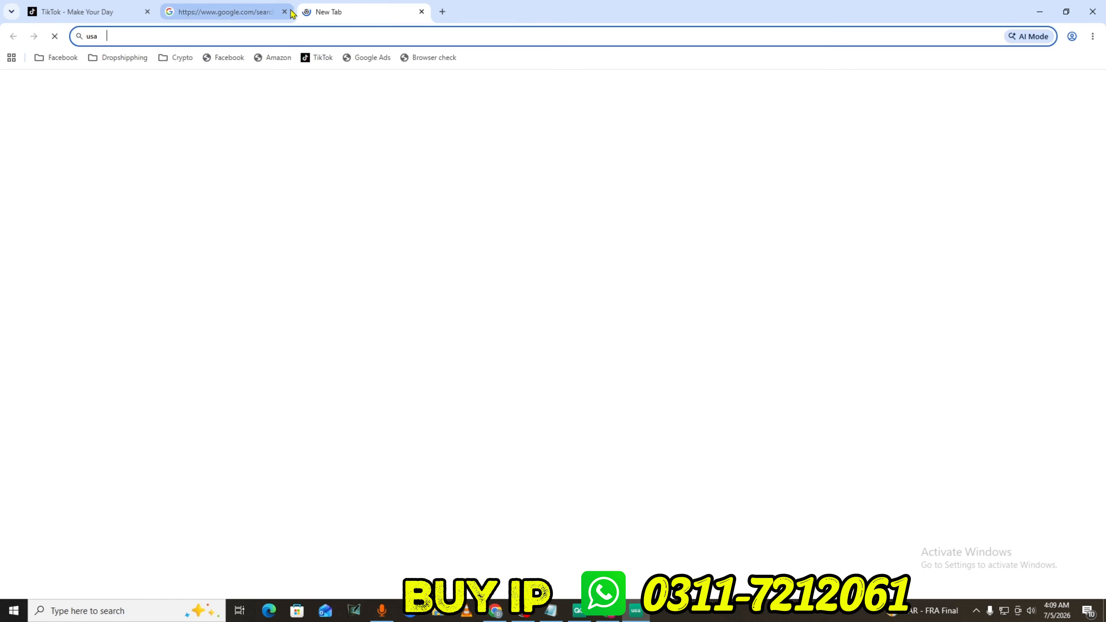
click(284, 12)
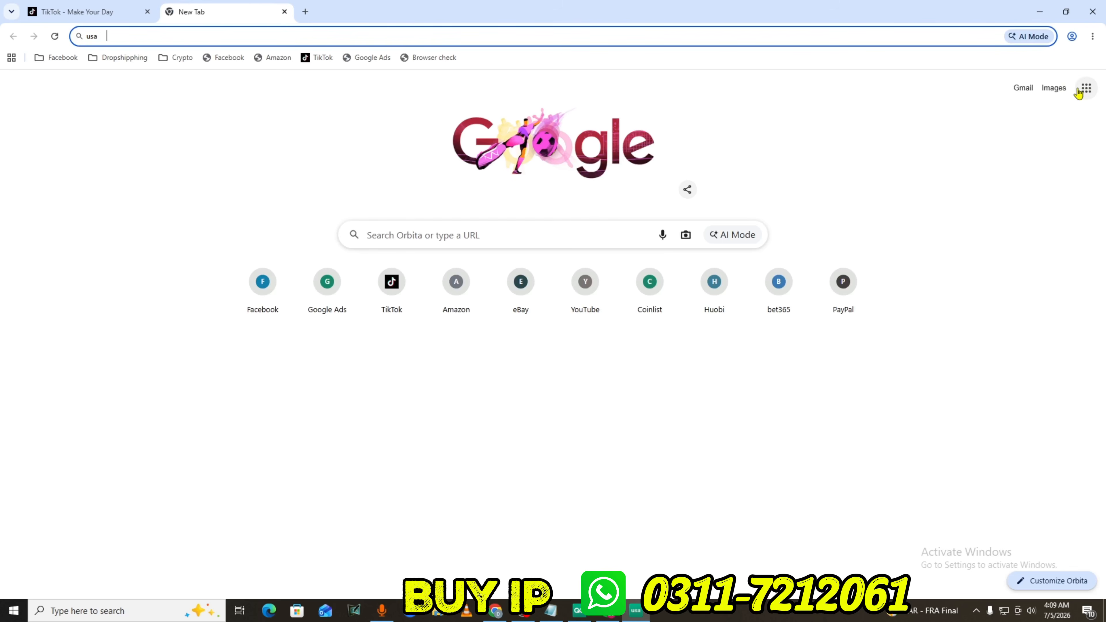
click(1024, 89)
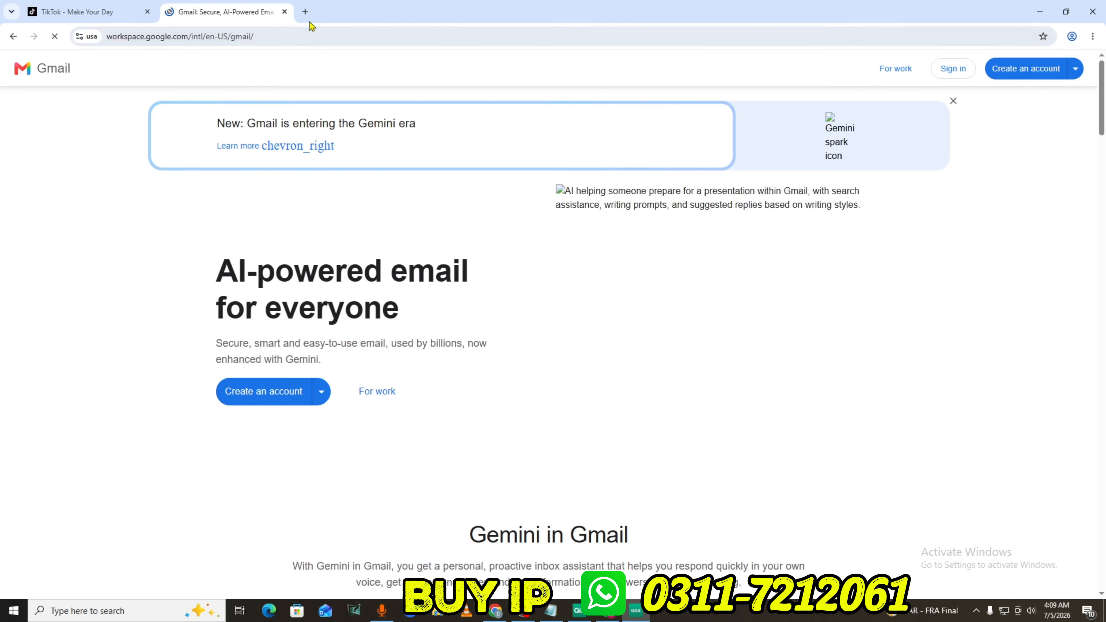
- Replace the Gmail tab with a new tab and check the suggestions offered by the start page's search box
click(305, 11)
click(284, 12)
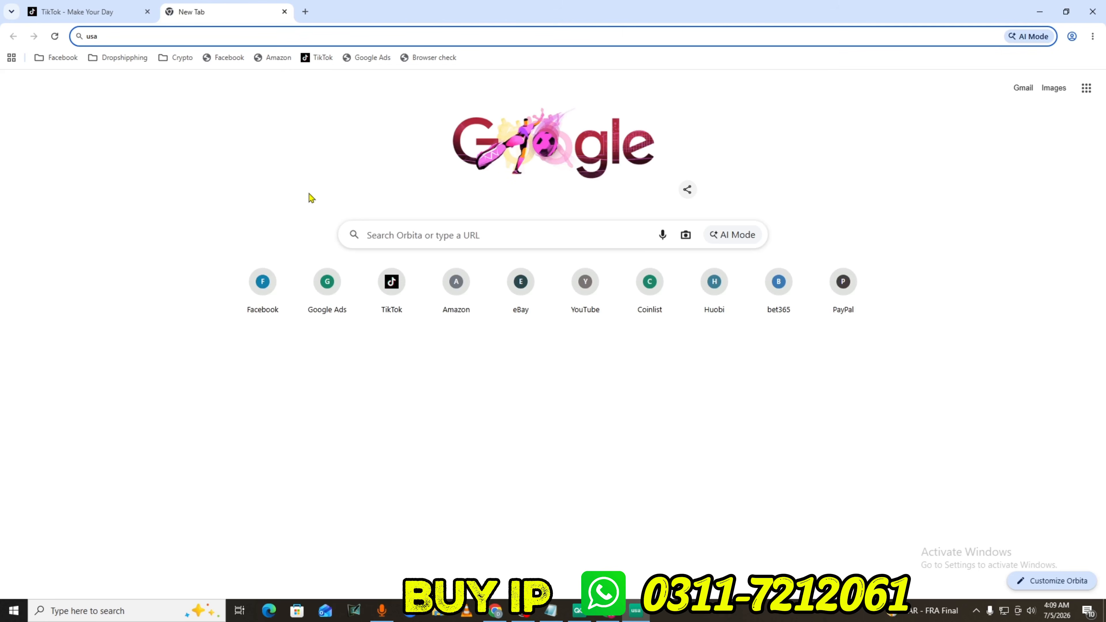
click(374, 234)
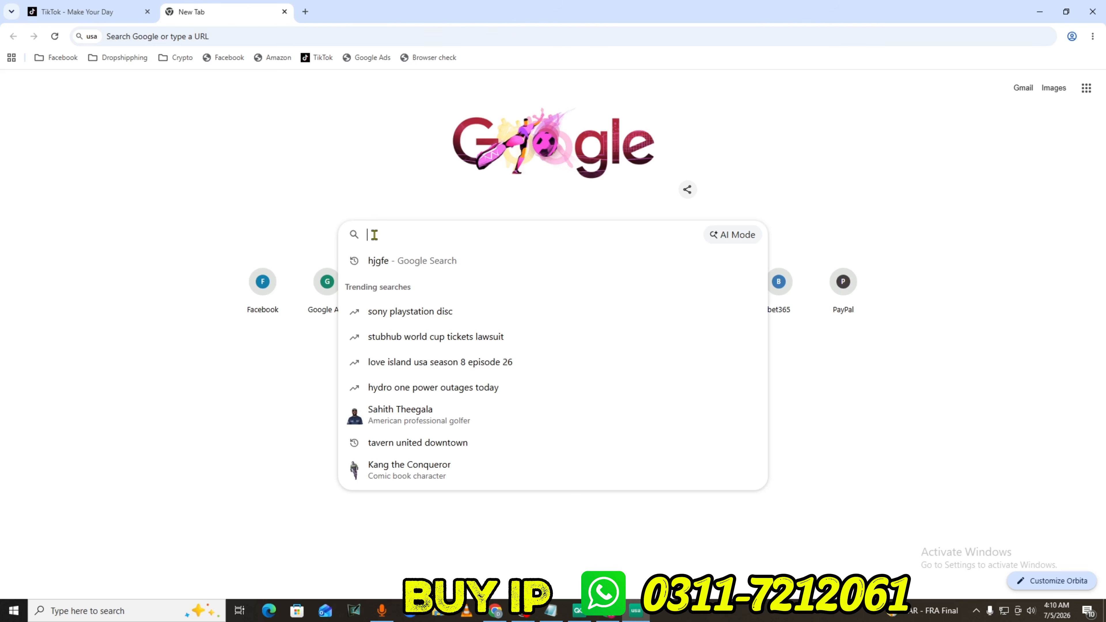
click(395, 152)
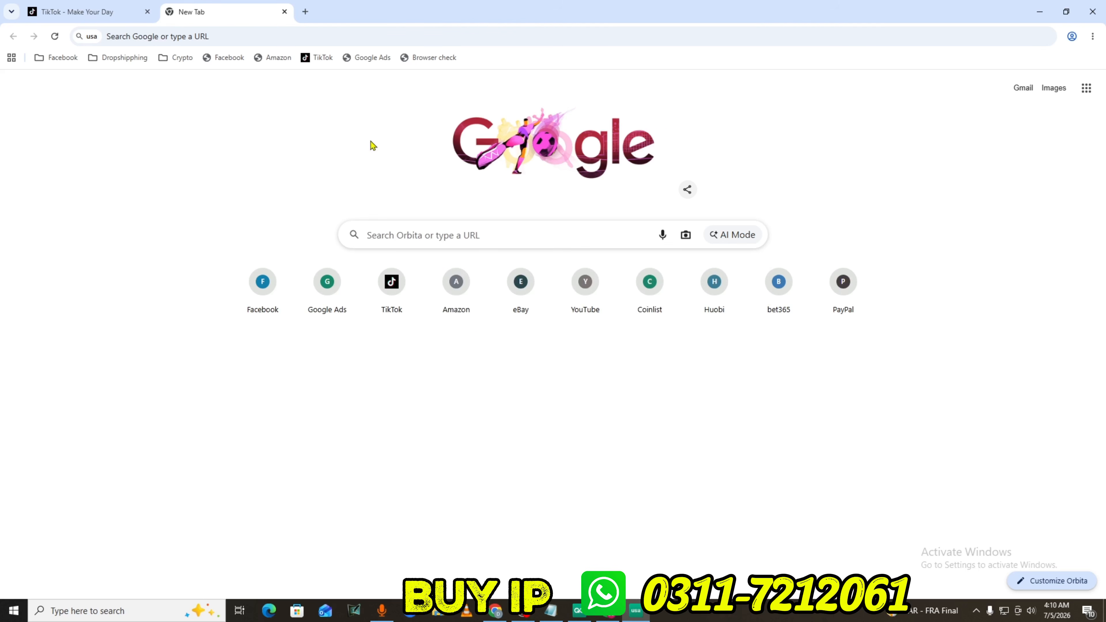
- Open YouTube from the start page, leaving it as the only tab, and activate its video search field
click(586, 300)
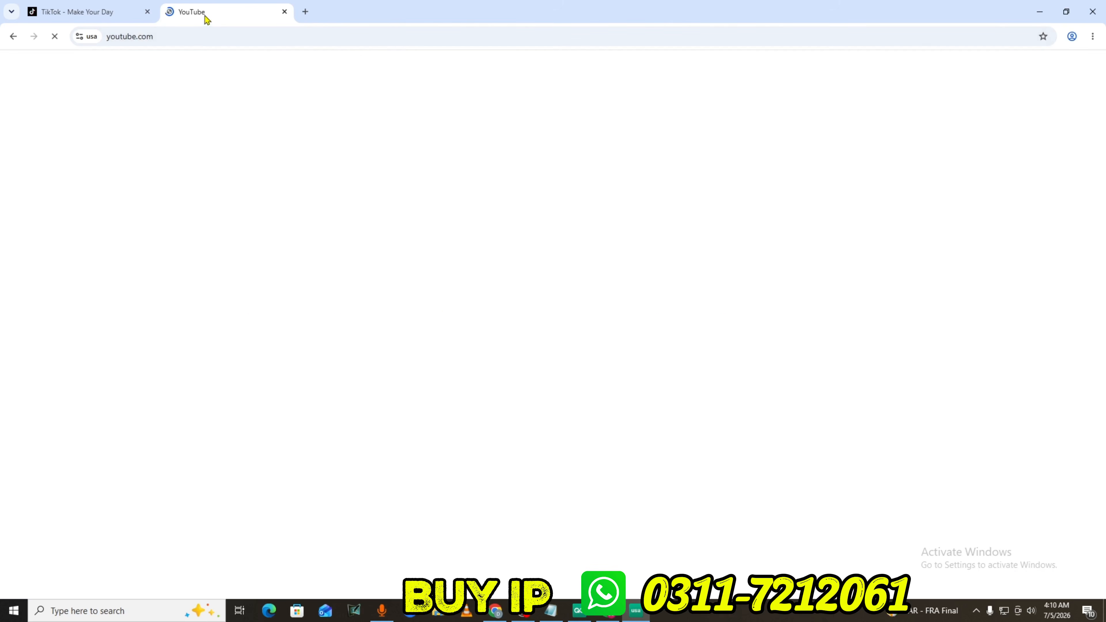
click(146, 11)
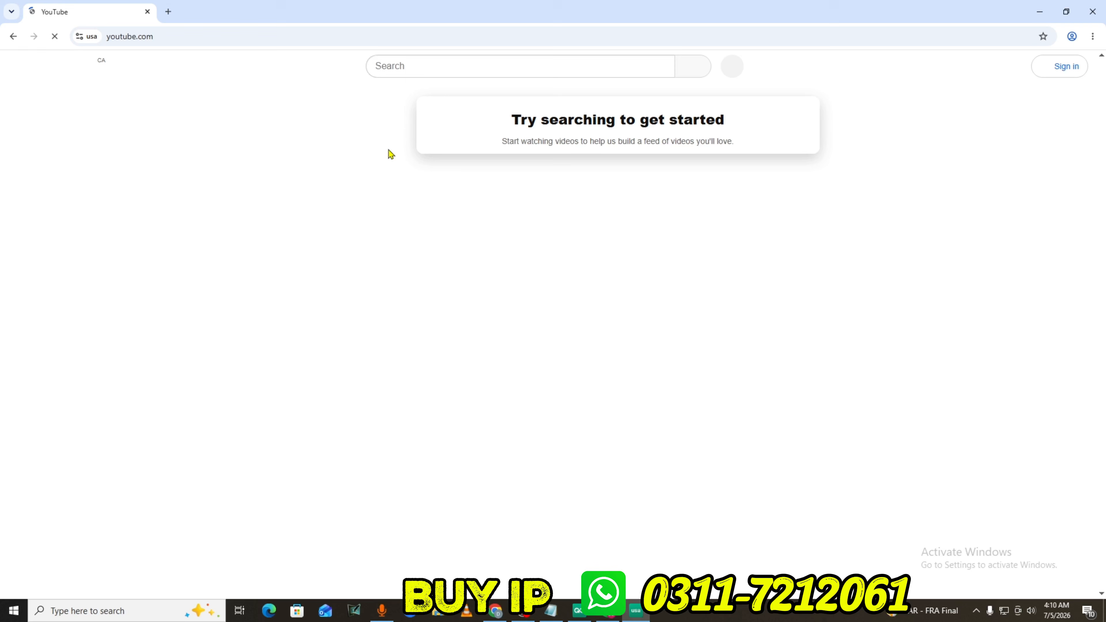
click(422, 69)
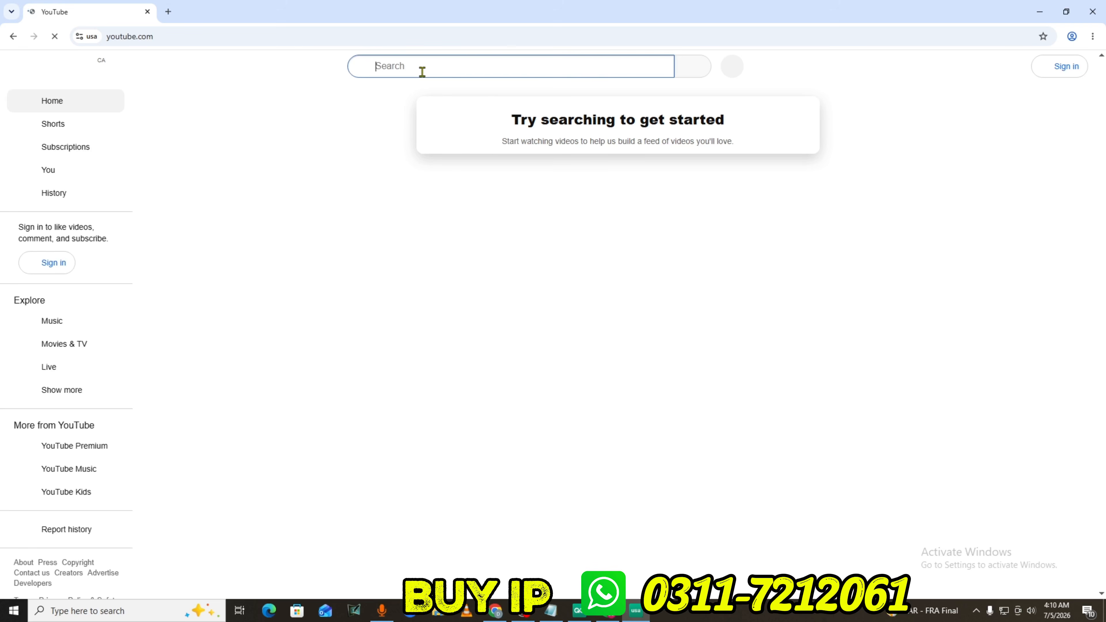